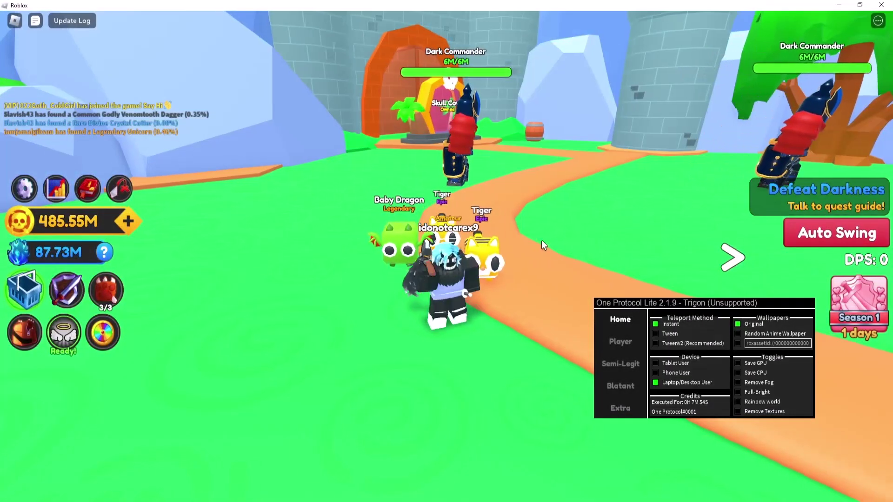
Park the One Protocol Lite panel bottom-right while walking the character with its pets
{"action": "left_click_drag", "start_coordinate": [647, 302], "coordinate": [776, 380]}
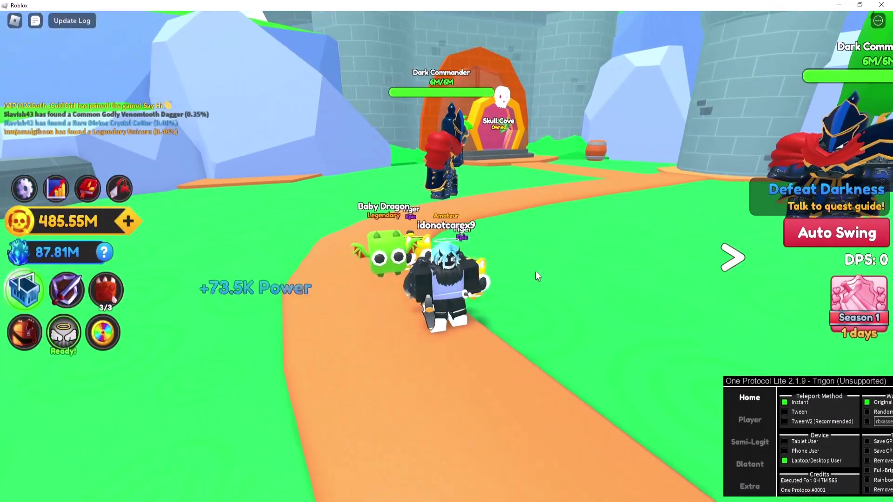
{"action": "left_click_drag", "start_coordinate": [535, 271], "coordinate": [481, 249]}
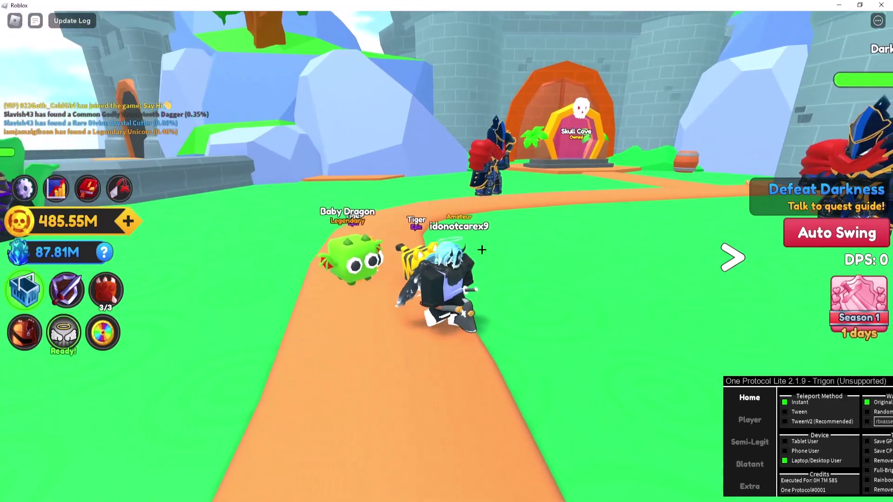
{"action": "left_click_drag", "start_coordinate": [806, 381], "coordinate": [631, 232]}
{"action": "key", "text": "s"}
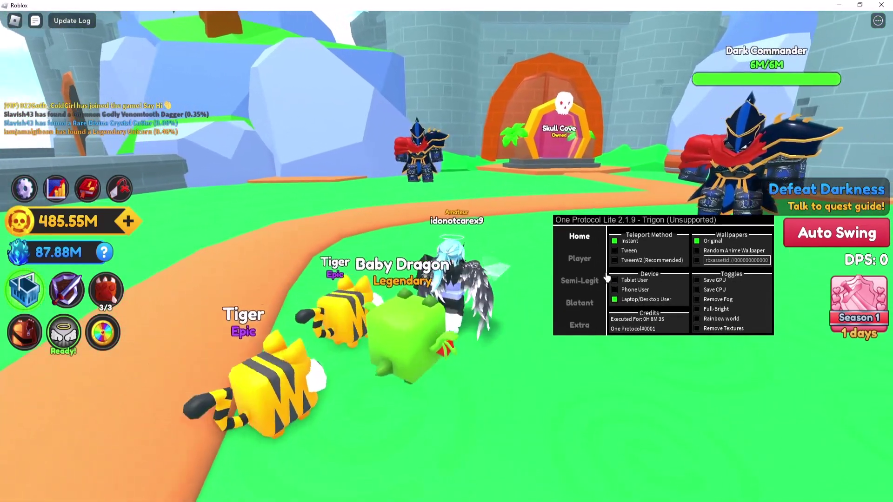
{"action": "key", "text": "w"}
{"action": "left_click", "coordinate": [579, 258]}
{"action": "left_click", "coordinate": [579, 302]}
{"action": "left_click", "coordinate": [579, 236]}
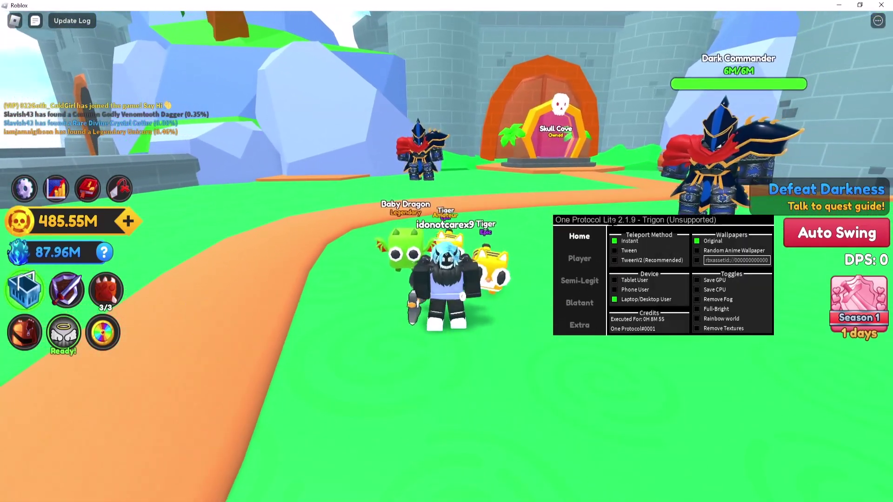
{"action": "left_click_drag", "start_coordinate": [663, 220], "coordinate": [755, 353]}
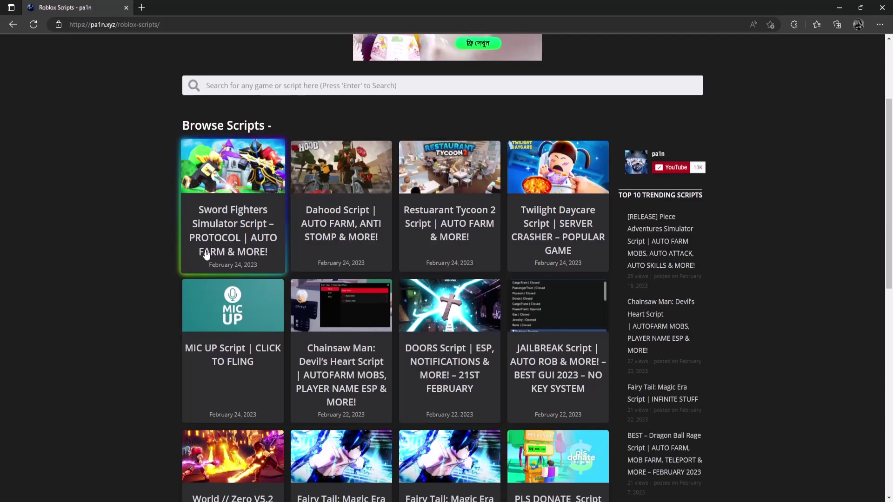
Search pa1n.xyz for Sword Fighters Simulator scripts and close the File-Space pop-up tab
{"action": "left_click", "coordinate": [244, 85]}
{"action": "type", "text": "sword fighters simulator"}
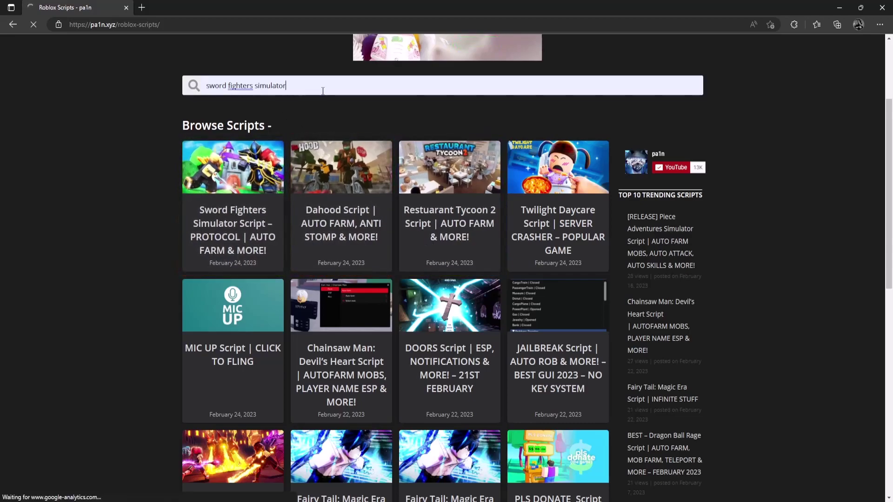
{"action": "scroll", "coordinate": [423, 317], "scroll_direction": "down", "scroll_amount": 2}
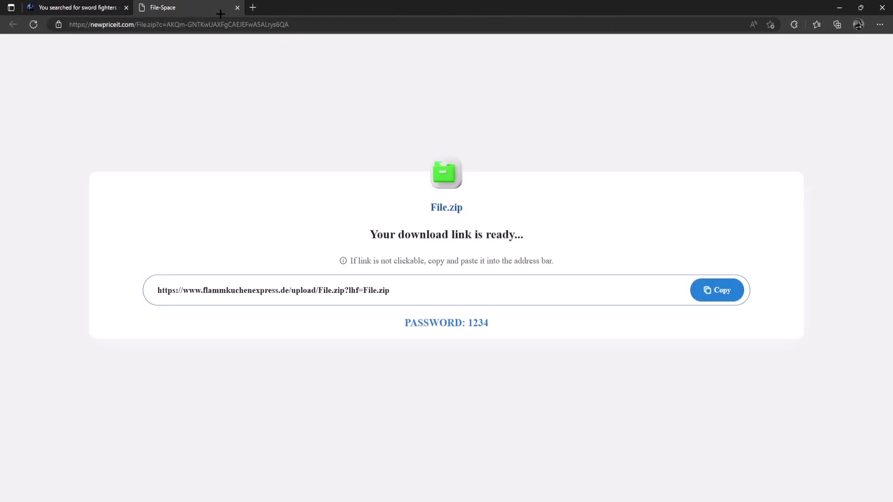
{"action": "left_click", "coordinate": [238, 7]}
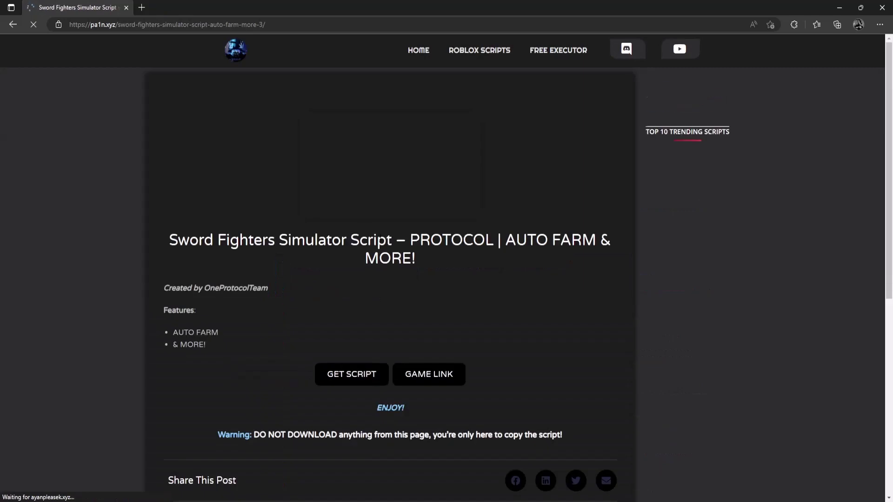
{"action": "scroll", "coordinate": [317, 215], "scroll_direction": "down", "scroll_amount": 1}
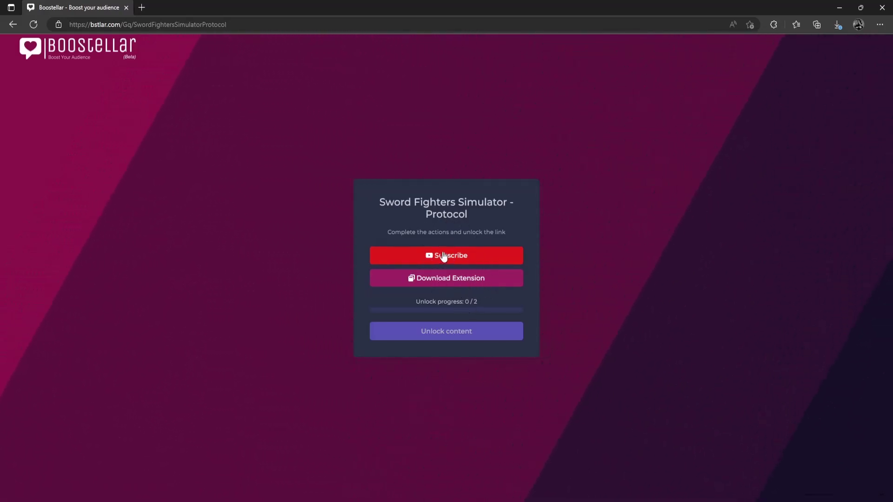
Subscribe to the pa1n YouTube channel, close YouTube, and start the Download Extension step
{"action": "left_click", "coordinate": [444, 257]}
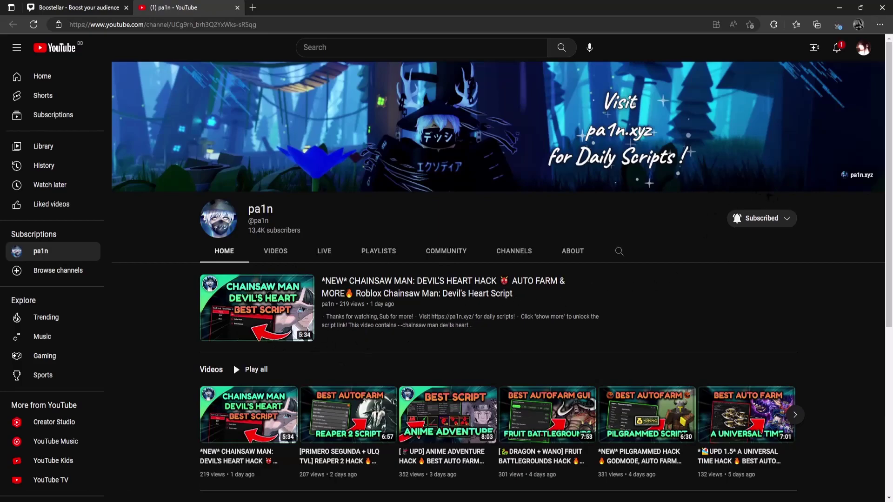
{"action": "left_click", "coordinate": [237, 7]}
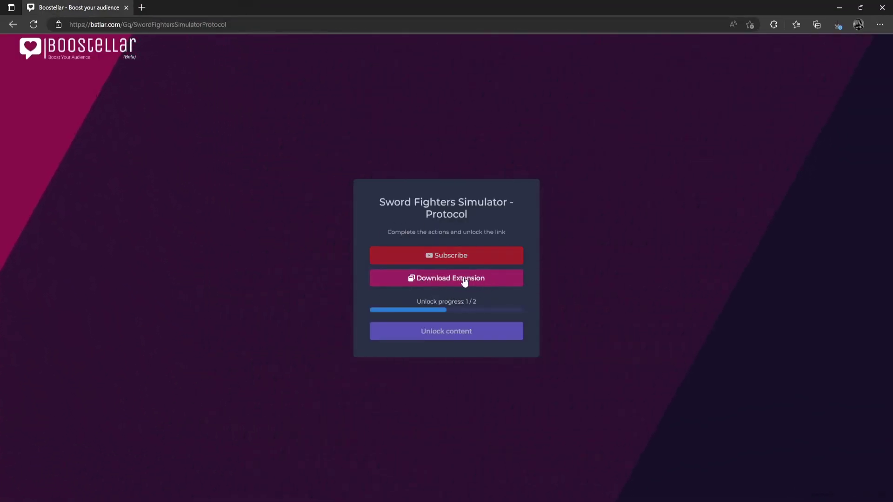
{"action": "left_click", "coordinate": [450, 278]}
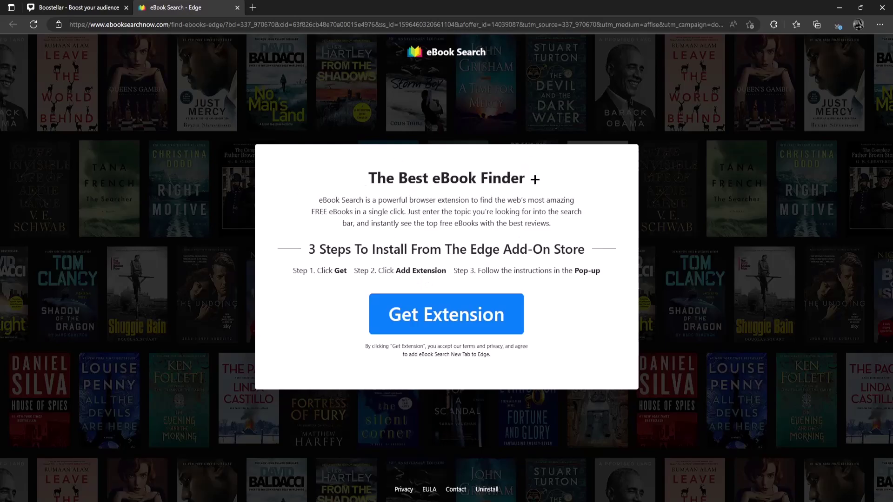
Close the eBook Search tab and return to the Boostellar page
{"action": "key", "text": "ctrl+shift+Tab"}
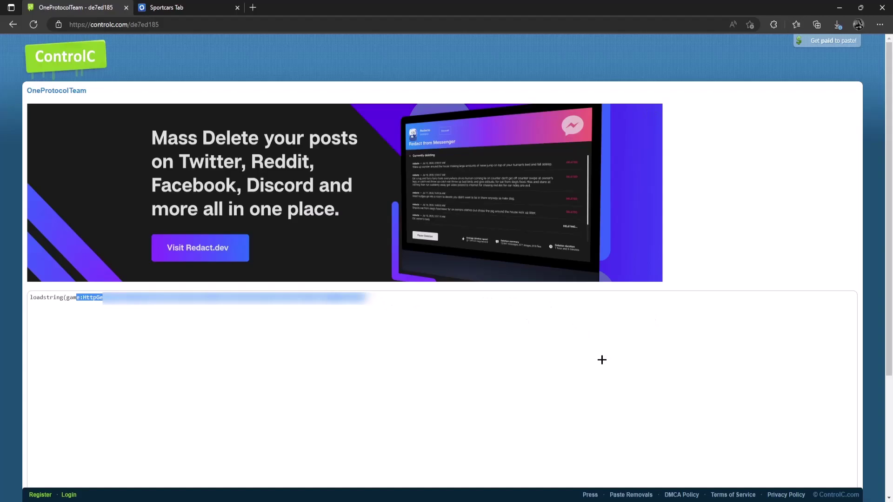
{"action": "key", "text": "alt+Tab"}
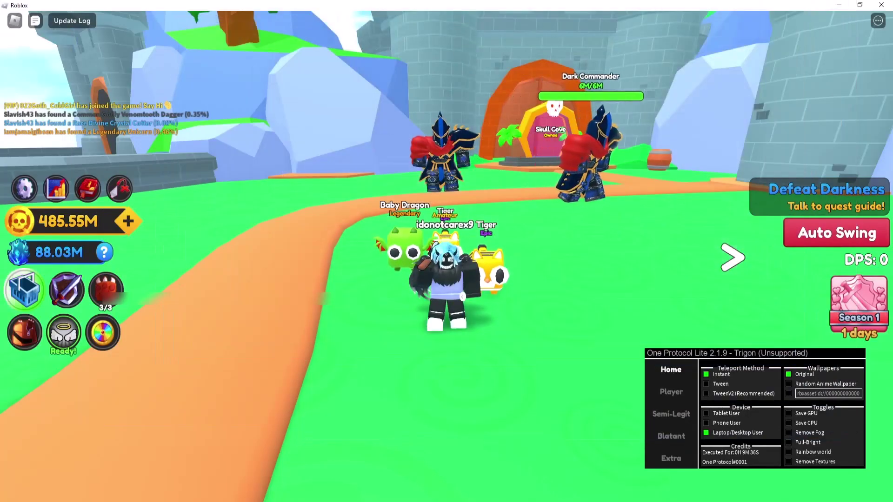
{"action": "key", "text": "alt+Tab"}
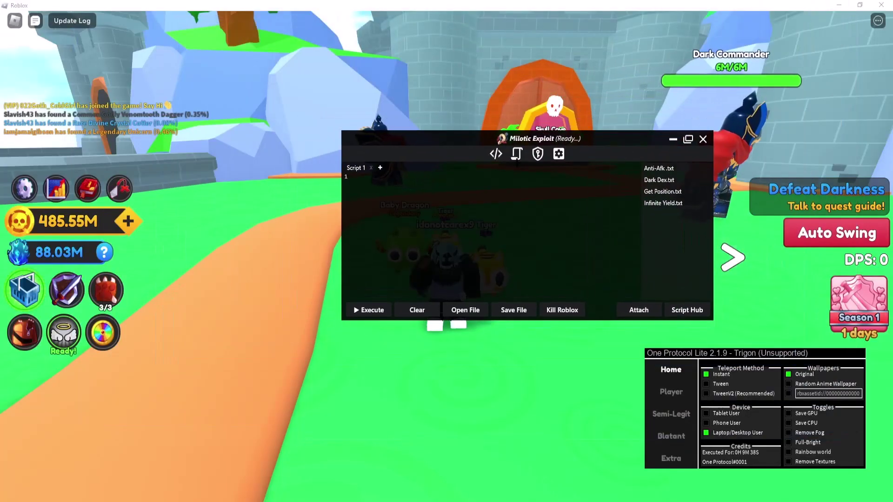
{"action": "left_click", "coordinate": [516, 153]}
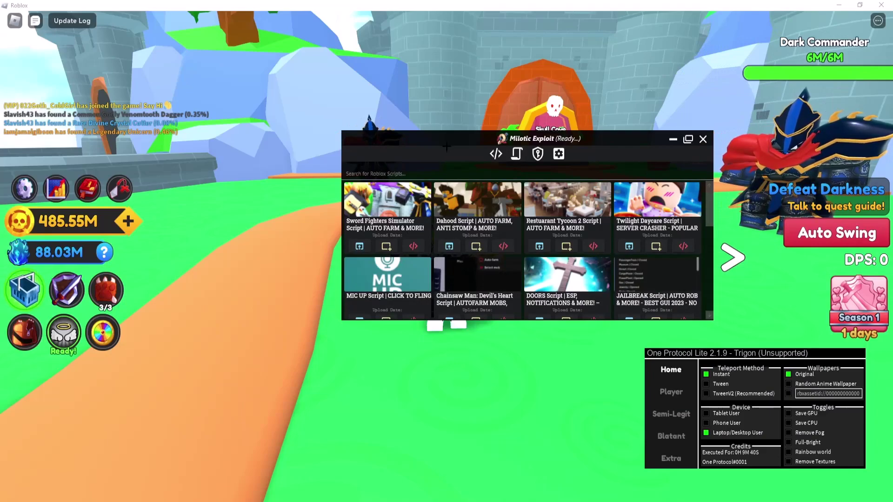
{"action": "left_click_drag", "start_coordinate": [446, 146], "coordinate": [456, 136]}
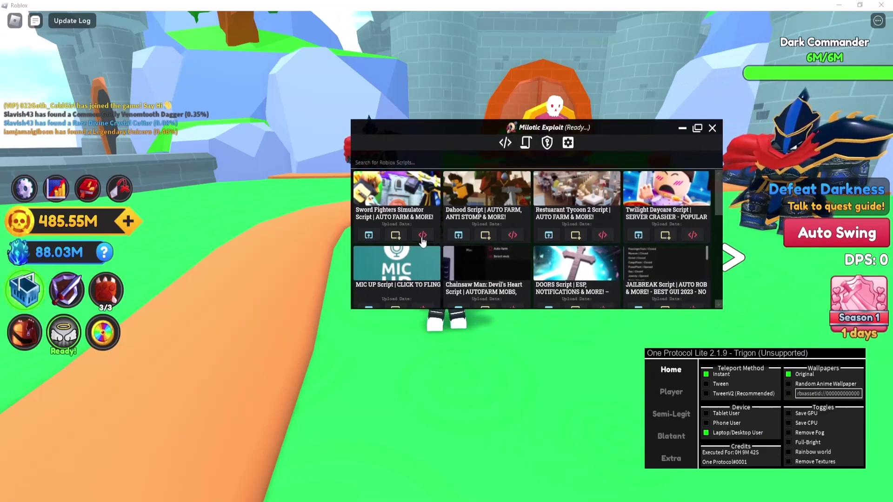
{"action": "left_click", "coordinate": [681, 128]}
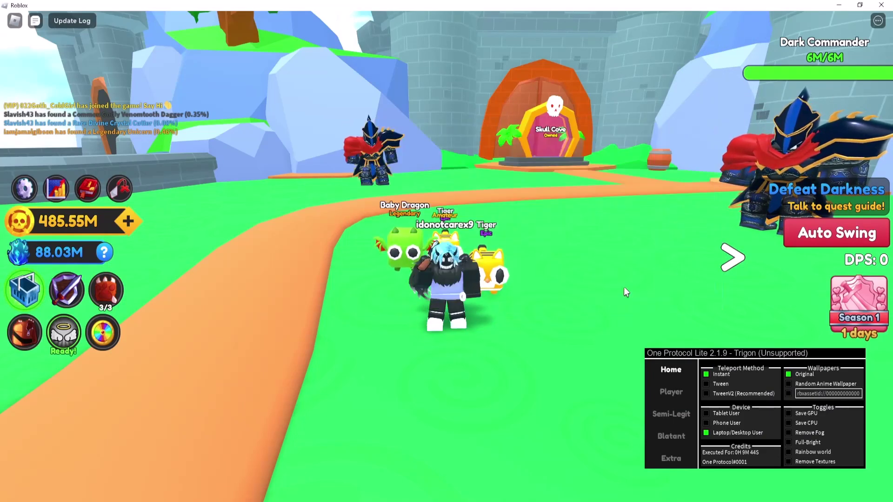
Reposition the One Protocol Lite panel and walk the character toward the Dark Commander
{"action": "left_click_drag", "start_coordinate": [725, 354], "coordinate": [578, 211]}
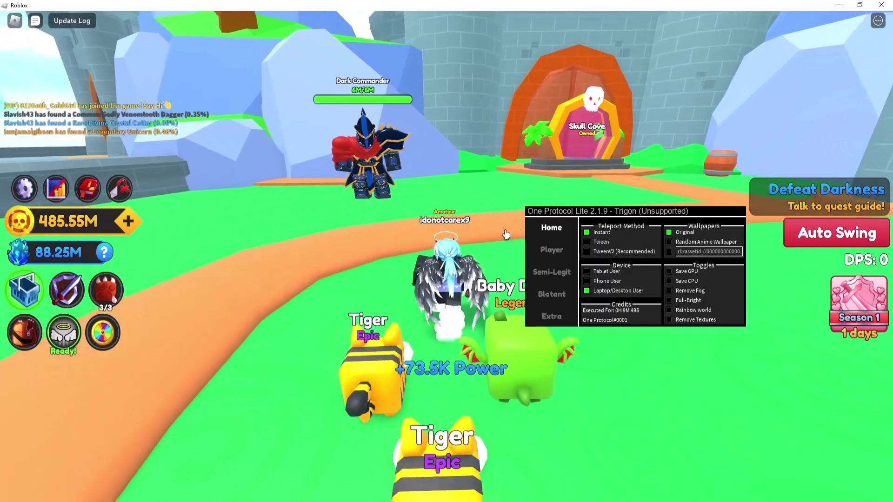
{"action": "mouse_move", "coordinate": [461, 240]}
{"action": "left_mouse_down"}
{"action": "mouse_move", "coordinate": [450, 214]}
{"action": "mouse_move", "coordinate": [566, 142]}
{"action": "left_mouse_up"}
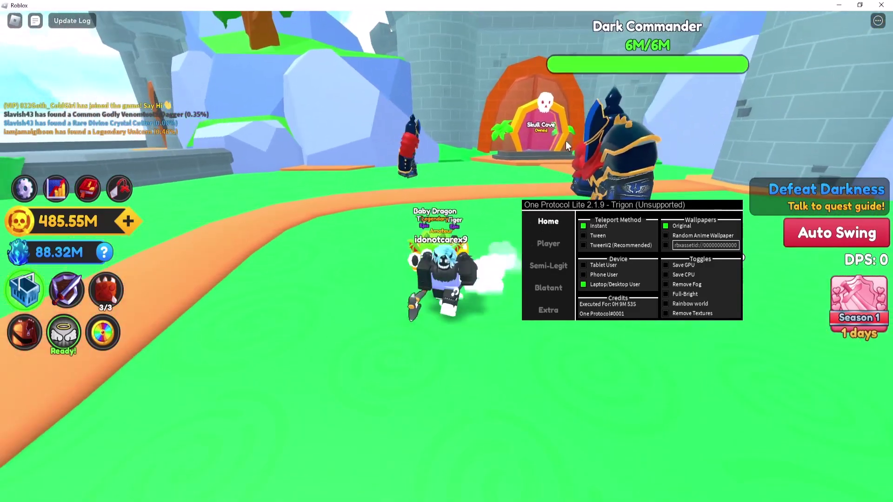
{"action": "left_click_drag", "start_coordinate": [630, 65], "coordinate": [670, 28]}
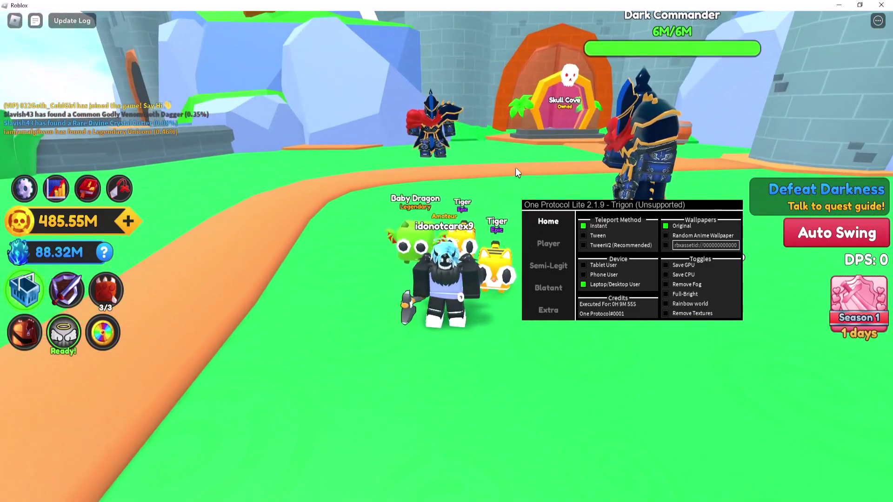
{"action": "key", "text": "w"}
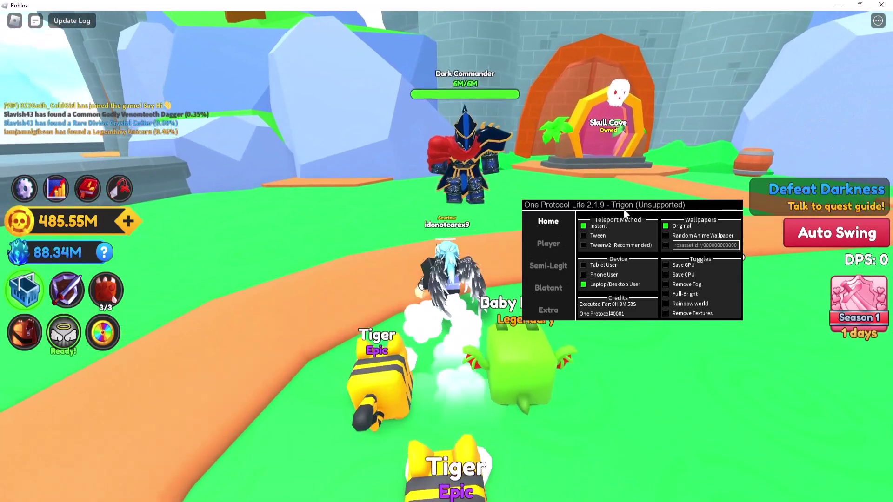
{"action": "left_click_drag", "start_coordinate": [623, 207], "coordinate": [605, 210]}
{"action": "key", "text": "w"}
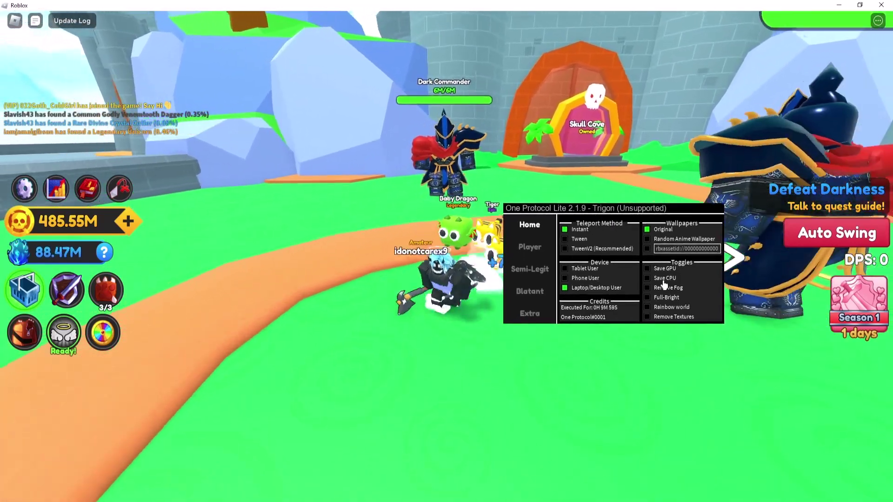
{"action": "key", "text": "s"}
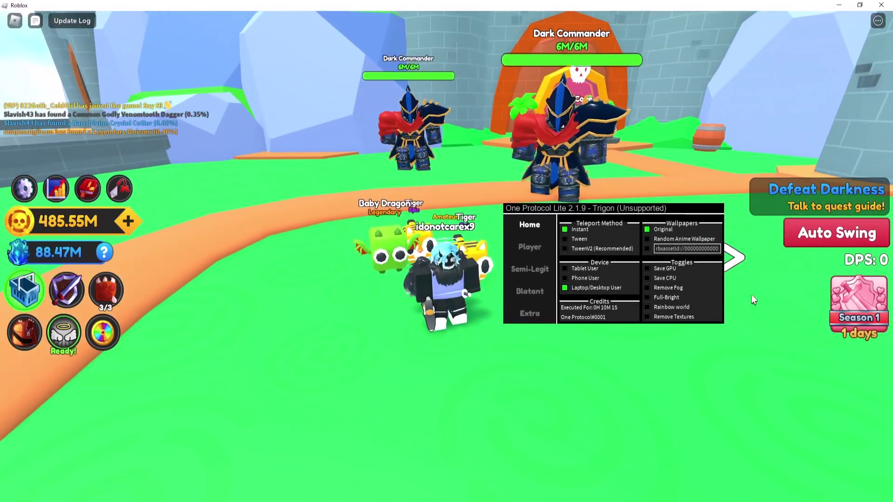
{"action": "scroll", "coordinate": [600, 293], "scroll_direction": "down", "scroll_amount": 3}
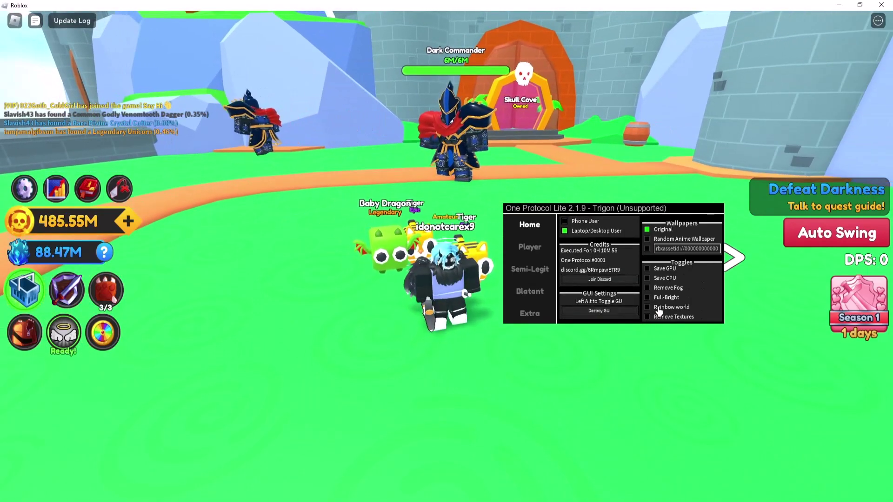
{"action": "key", "text": "w"}
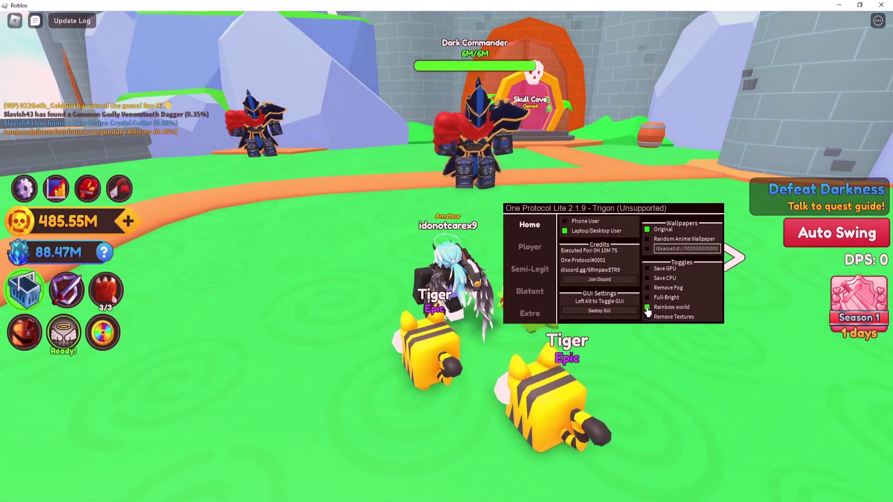
Tick Remove Fog on the Home tab and nudge the script panel into place
{"action": "left_click", "coordinate": [647, 289]}
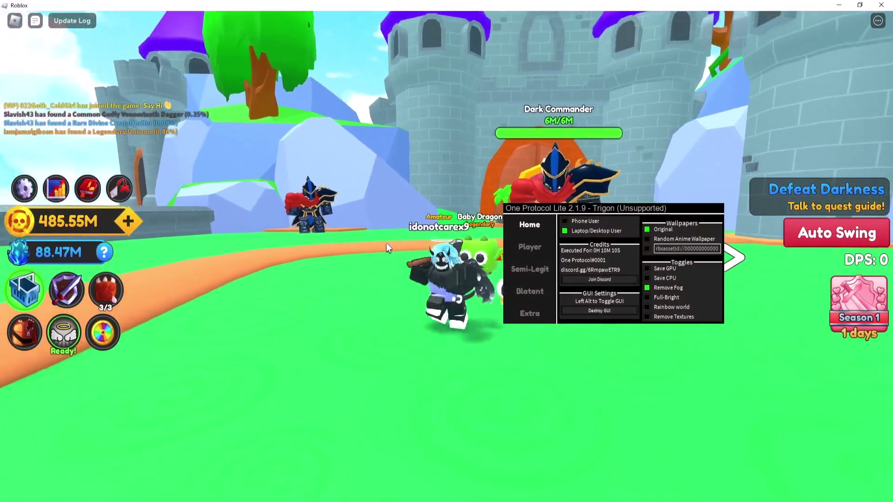
{"action": "left_click_drag", "start_coordinate": [385, 242], "coordinate": [488, 243]}
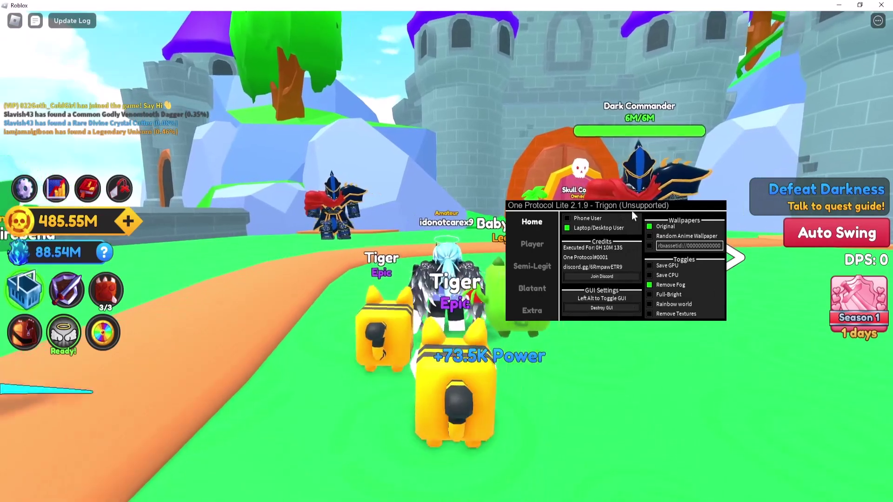
{"action": "left_click_drag", "start_coordinate": [613, 209], "coordinate": [638, 226]}
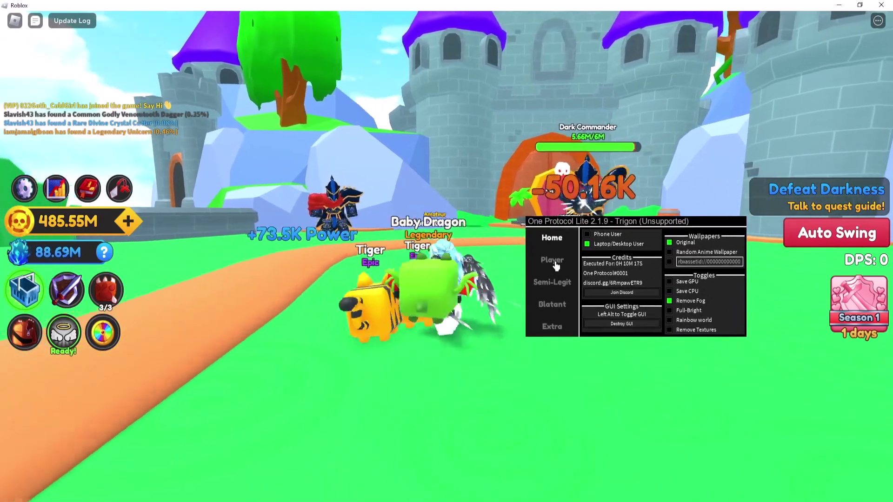
{"action": "left_click", "coordinate": [555, 263]}
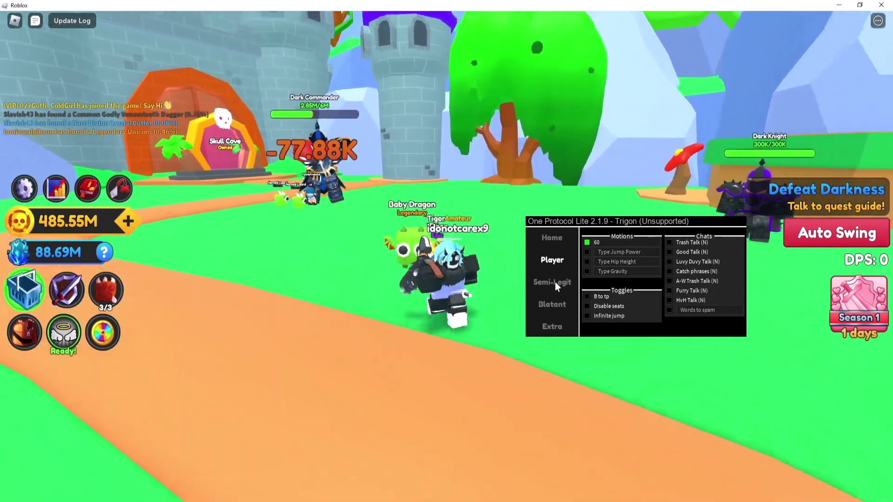
Enable Kill Aura and all Auto options, including Auto Ascend, on the Blatant tab
{"action": "left_click", "coordinate": [551, 305]}
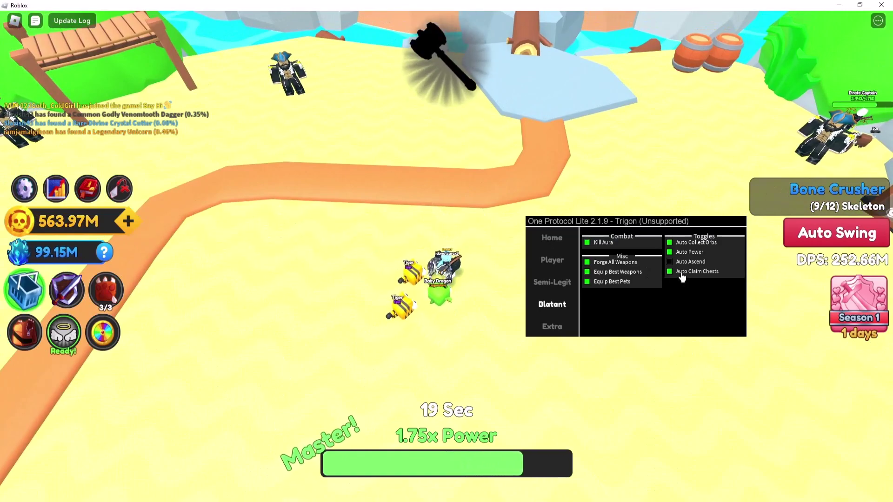
{"action": "left_click_drag", "start_coordinate": [406, 220], "coordinate": [441, 112]}
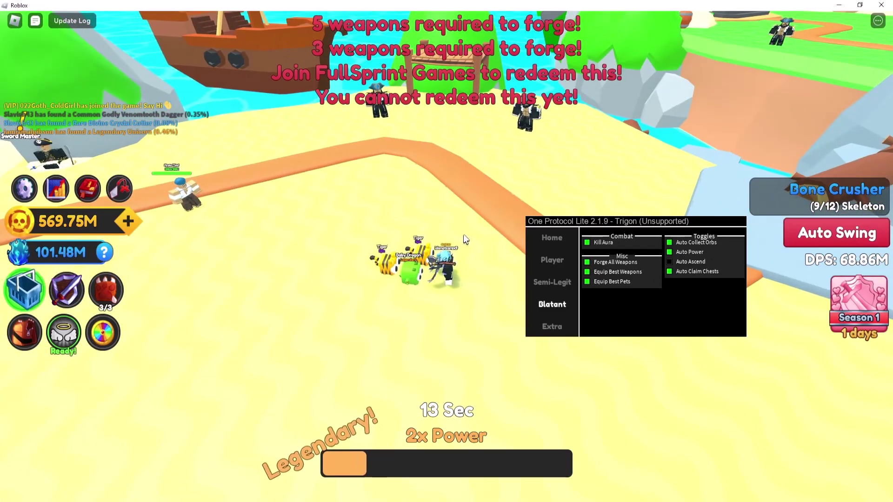
{"action": "left_click_drag", "start_coordinate": [465, 239], "coordinate": [494, 167]}
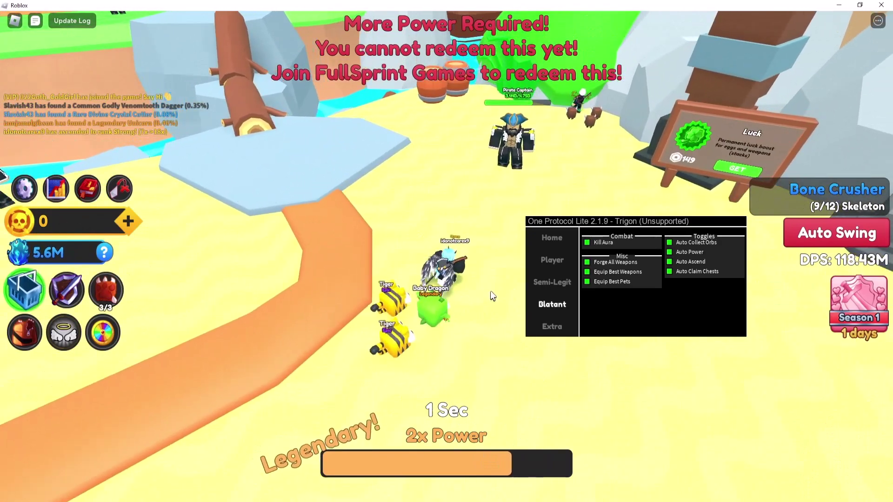
{"action": "left_click", "coordinate": [552, 327]}
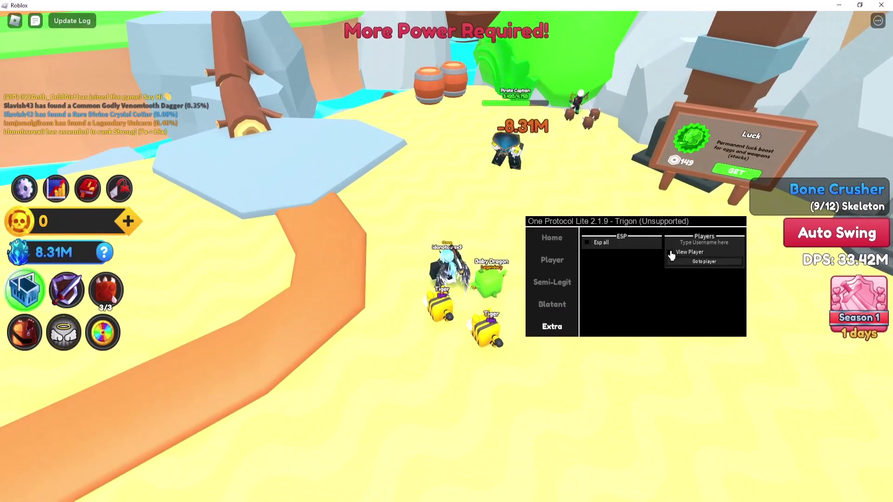
Tick Esp all on the Extra tab, return to Blatant, and shift the panel right
{"action": "left_click", "coordinate": [602, 244]}
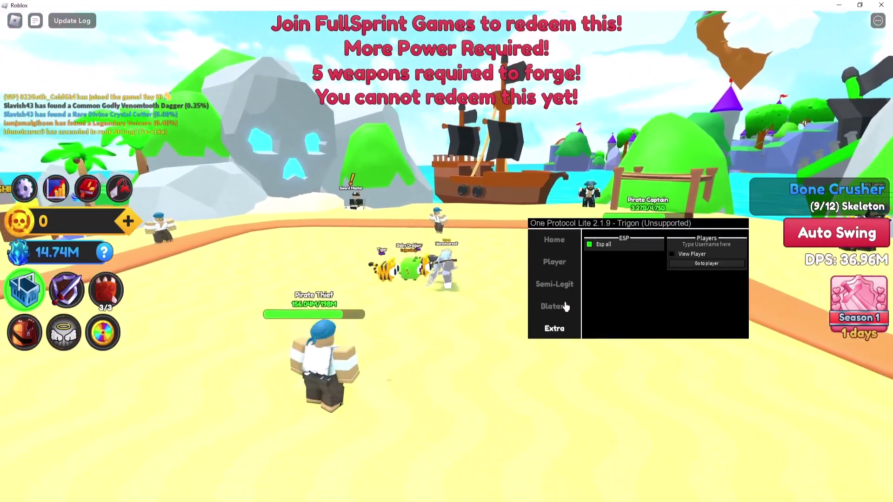
{"action": "left_click", "coordinate": [565, 307]}
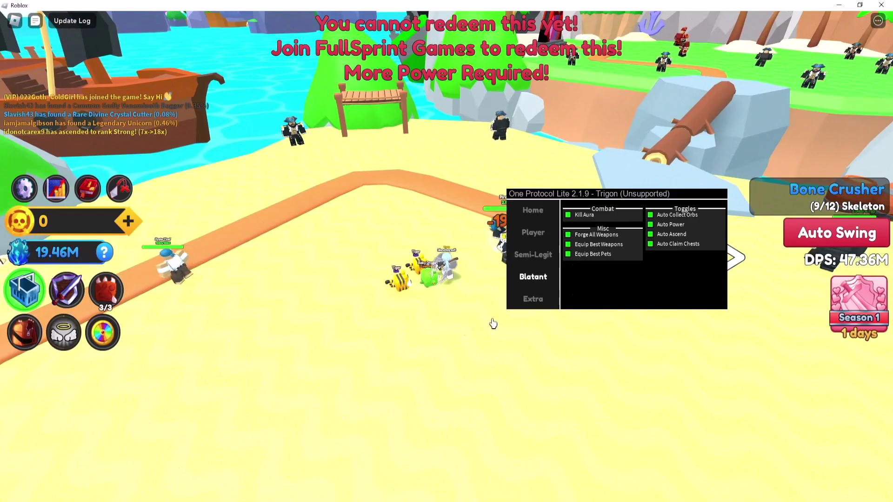
{"action": "mouse_move", "coordinate": [560, 209]}
{"action": "left_mouse_down"}
{"action": "mouse_move", "coordinate": [720, 247]}
{"action": "mouse_move", "coordinate": [655, 182]}
{"action": "left_mouse_up"}
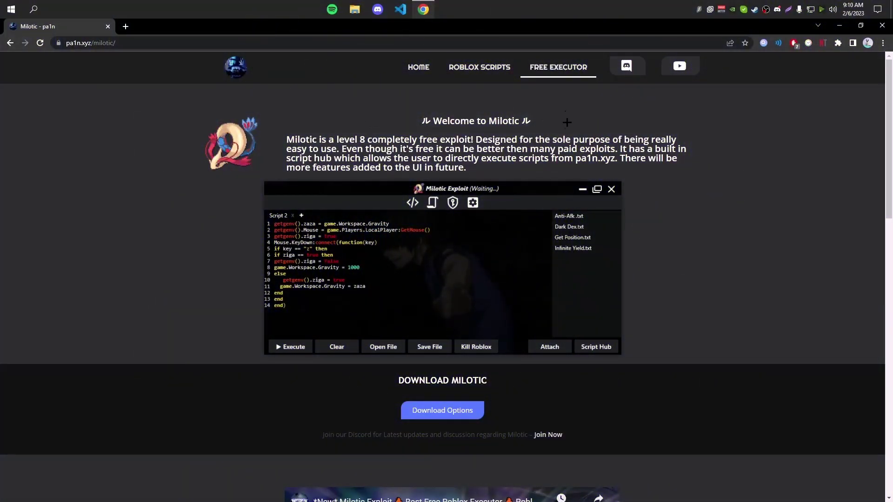
{"action": "scroll", "coordinate": [530, 167], "scroll_direction": "down", "scroll_amount": 1}
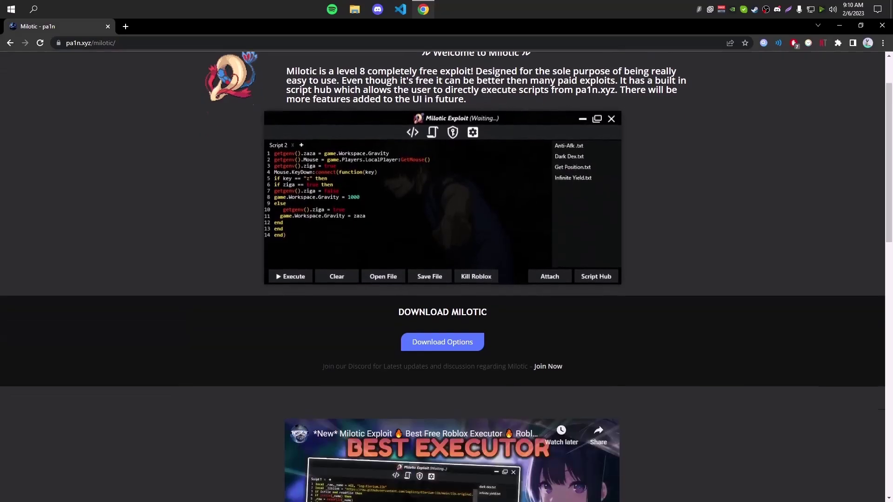
{"action": "scroll", "coordinate": [530, 167], "scroll_direction": "up", "scroll_amount": 1}
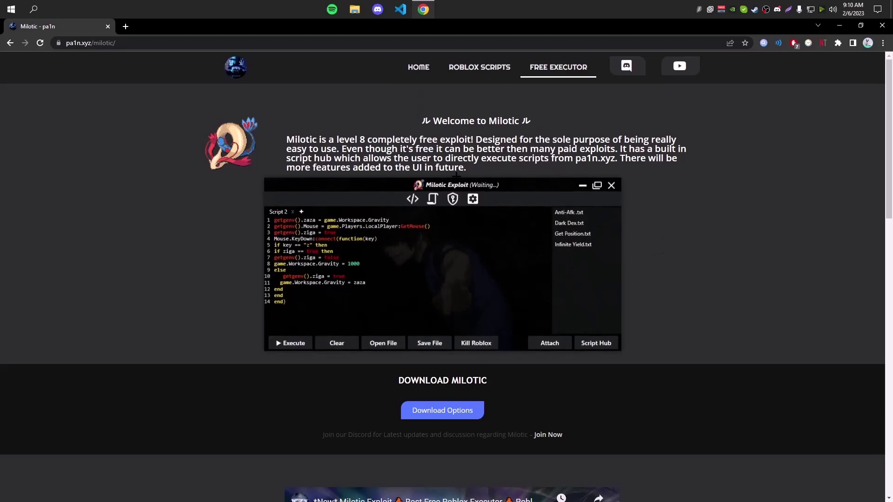
Bring up Windows virus and threat protection settings via the system search
{"action": "key", "text": "super"}
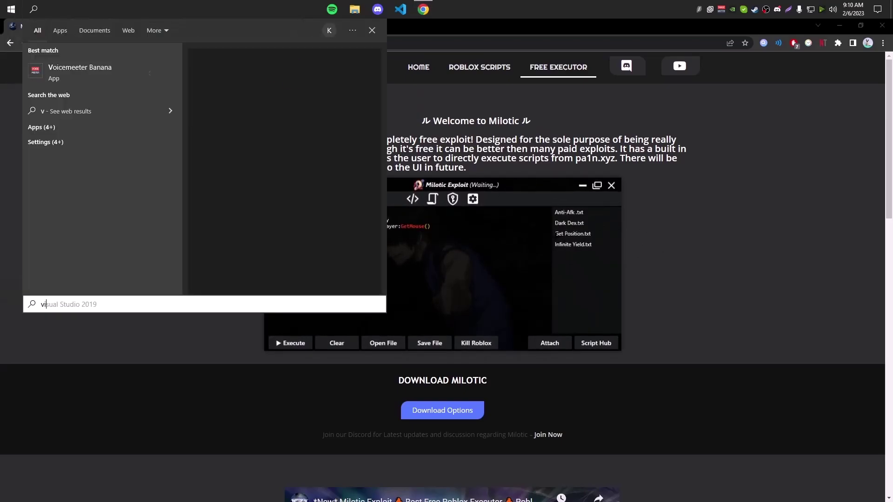
{"action": "type", "text": "virus"}
{"action": "key", "text": "Return"}
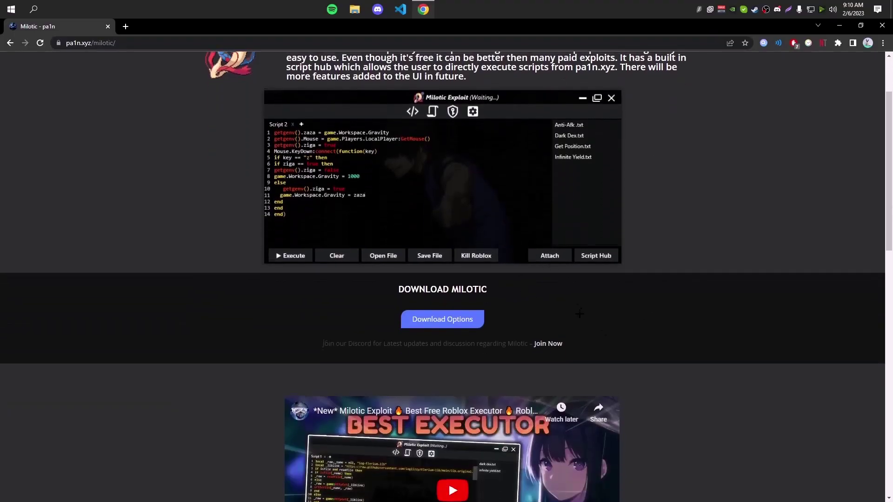
{"action": "scroll", "coordinate": [579, 314], "scroll_direction": "up", "scroll_amount": 2}
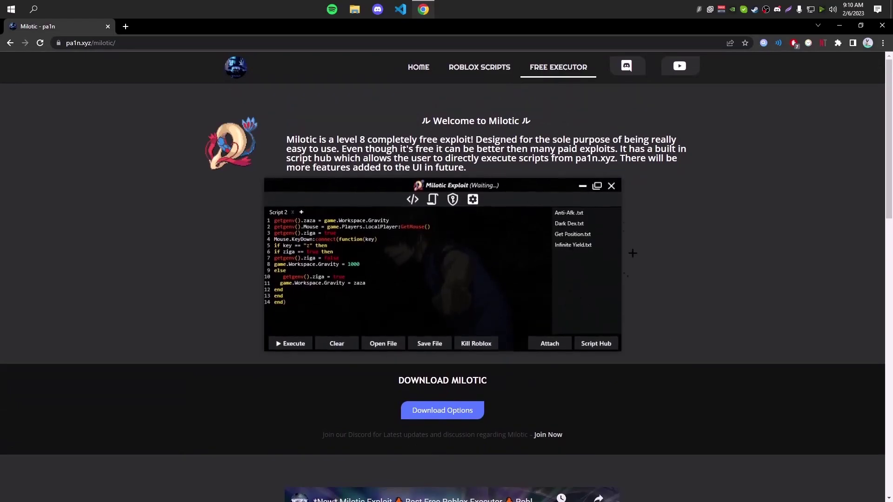
{"action": "scroll", "coordinate": [607, 243], "scroll_direction": "down", "scroll_amount": 3}
{"action": "scroll", "coordinate": [509, 359], "scroll_direction": "up", "scroll_amount": 2}
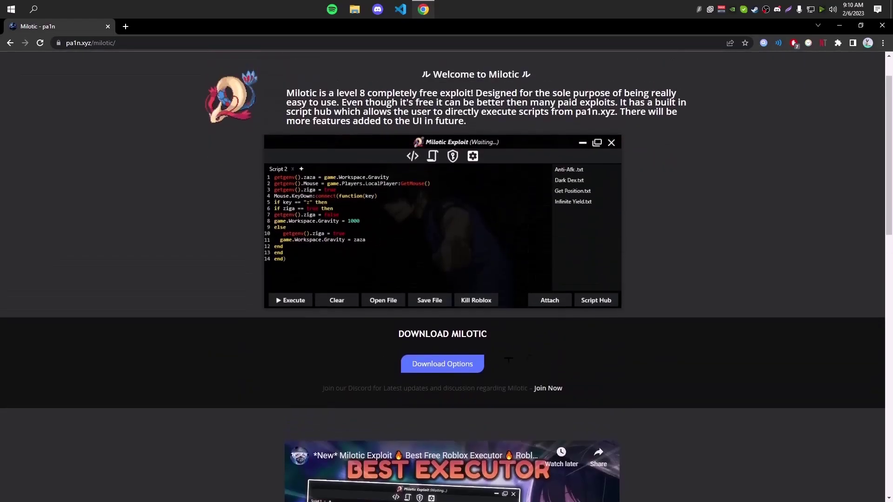
Start the FileDM Milotic download, declining the Opera, Adaware and Avast offers
{"action": "left_click", "coordinate": [451, 367]}
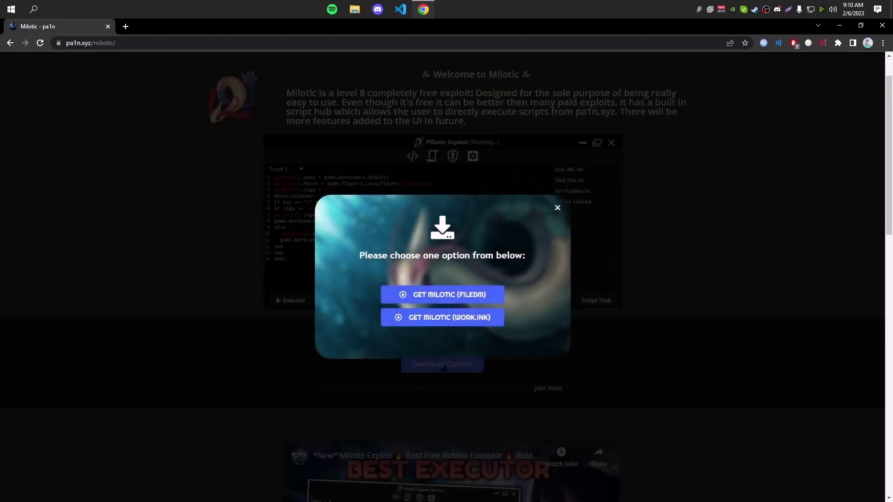
{"action": "scroll", "coordinate": [460, 313], "scroll_direction": "up", "scroll_amount": 2}
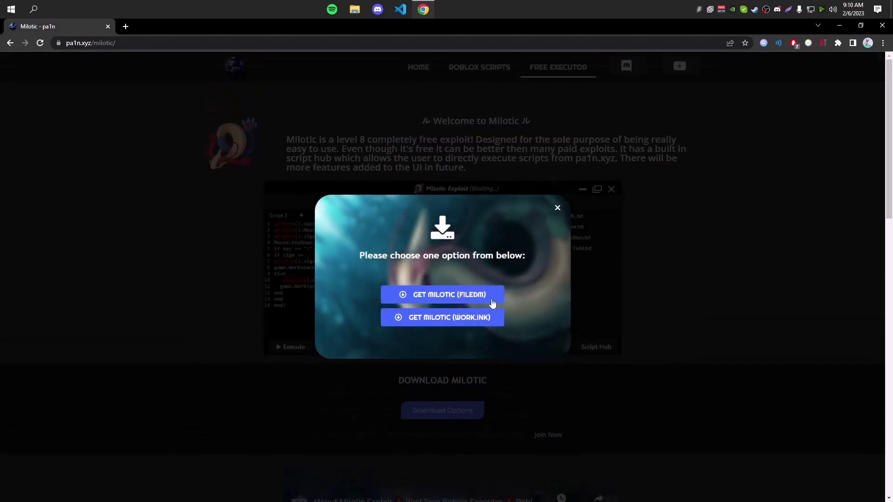
{"action": "left_click", "coordinate": [447, 295]}
{"action": "left_click", "coordinate": [447, 284]}
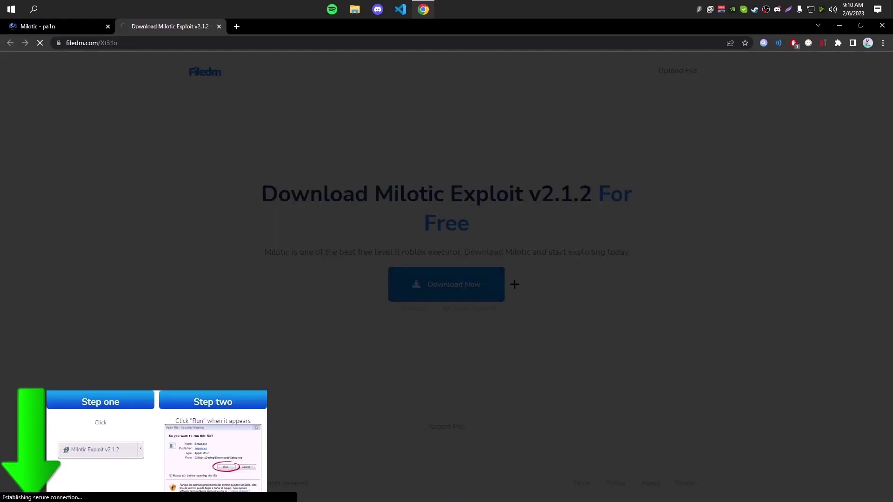
{"action": "left_click", "coordinate": [405, 278]}
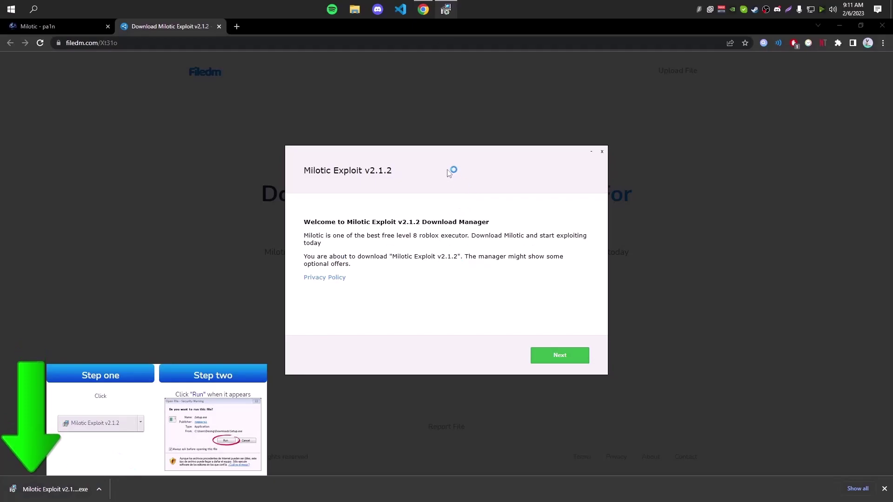
{"action": "left_click", "coordinate": [559, 355]}
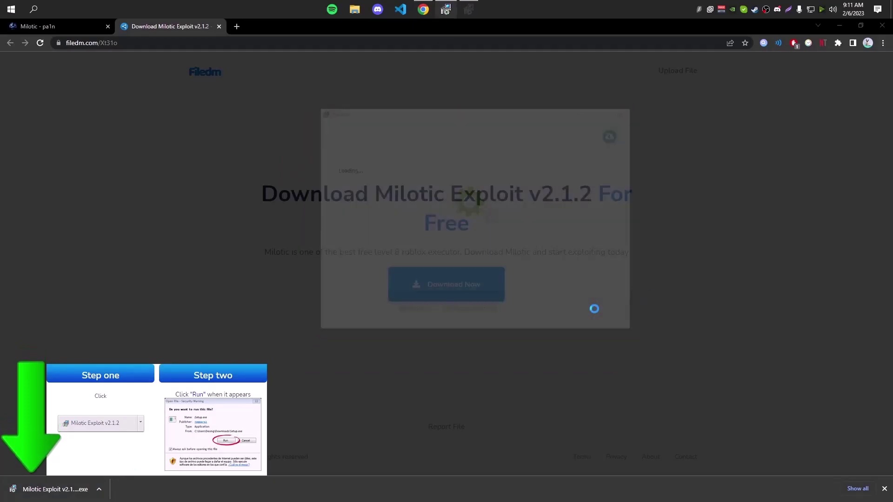
{"action": "left_click", "coordinate": [380, 318]}
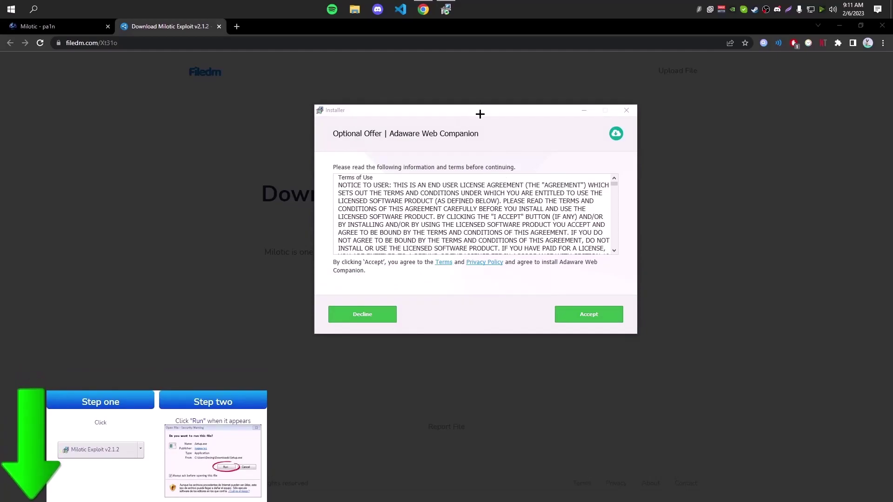
{"action": "left_click", "coordinate": [385, 306]}
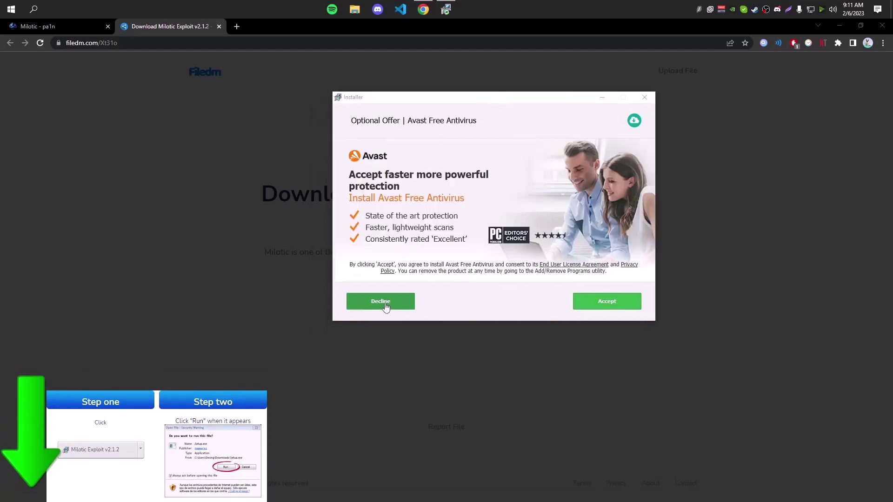
{"action": "left_click", "coordinate": [412, 307]}
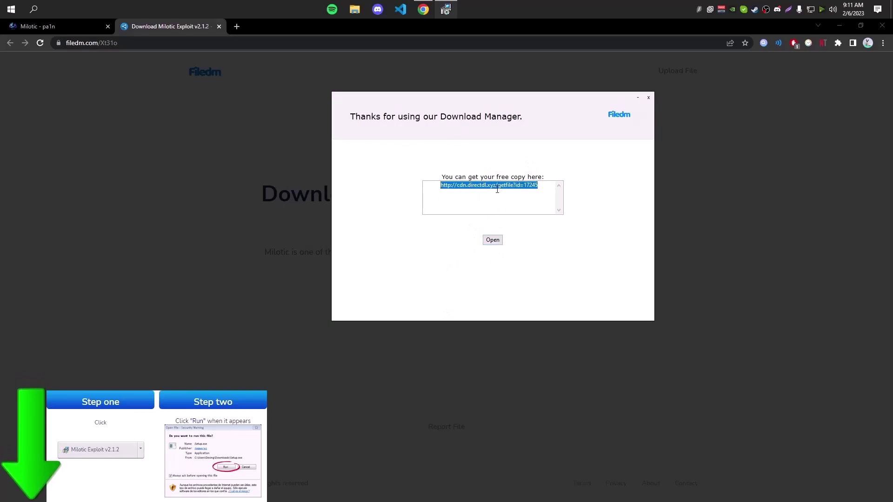
Load the copied cdn.directdl.xyz link and save the Milotic v2.1.2 zip to Downloads
{"action": "left_click", "coordinate": [516, 231]}
{"action": "key", "text": "ctrl+t"}
{"action": "type", "text": "http://cdn.directdl.xyz/getfile?id=17245"}
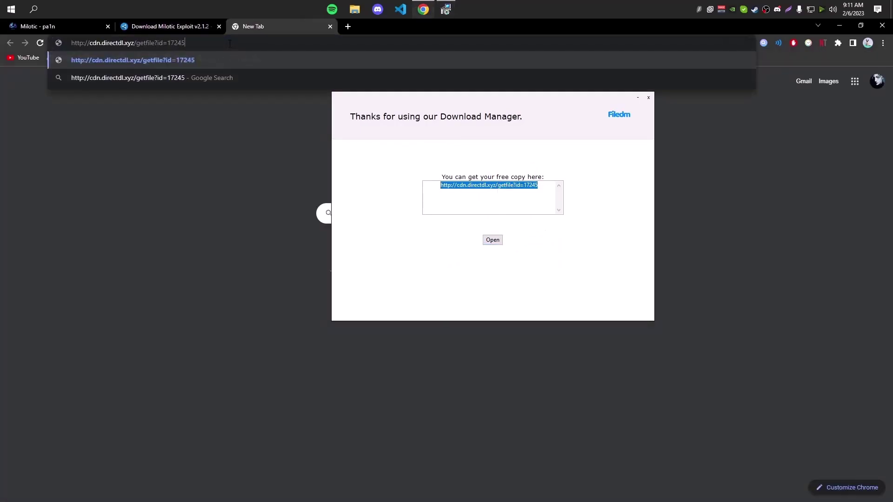
{"action": "key", "text": "Return"}
{"action": "left_click", "coordinate": [648, 98]}
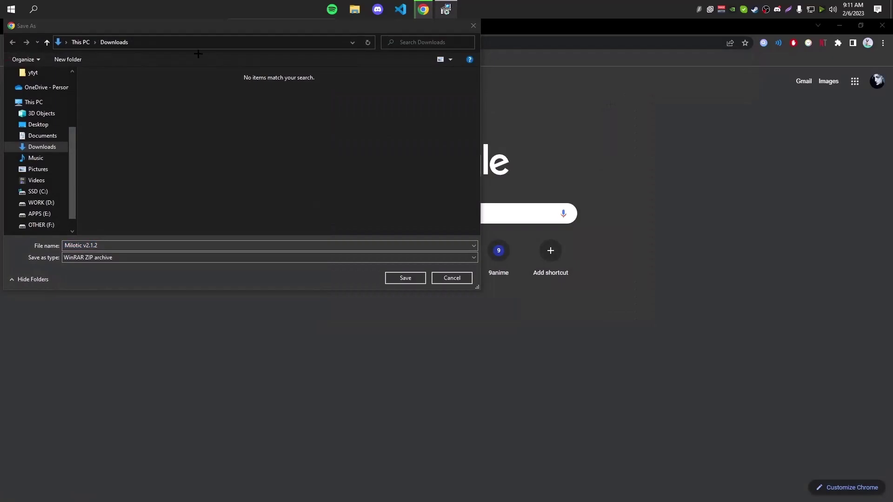
{"action": "left_click_drag", "start_coordinate": [210, 33], "coordinate": [335, 57]}
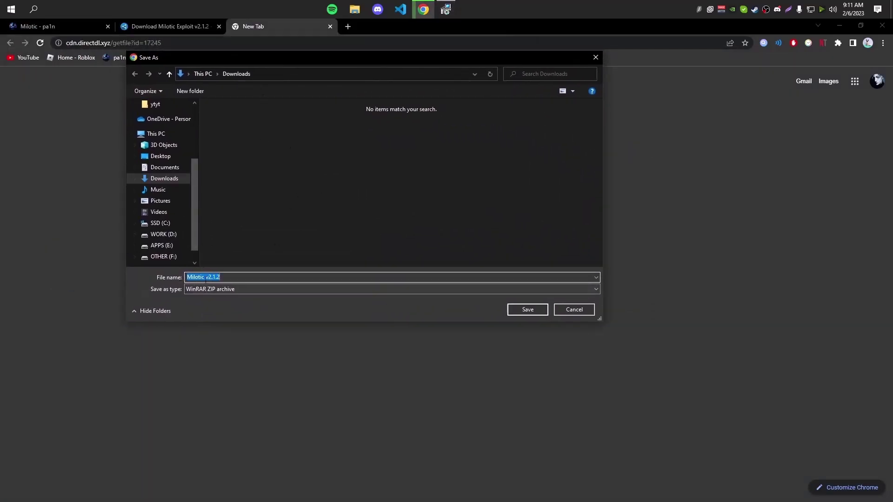
{"action": "left_click", "coordinate": [527, 310]}
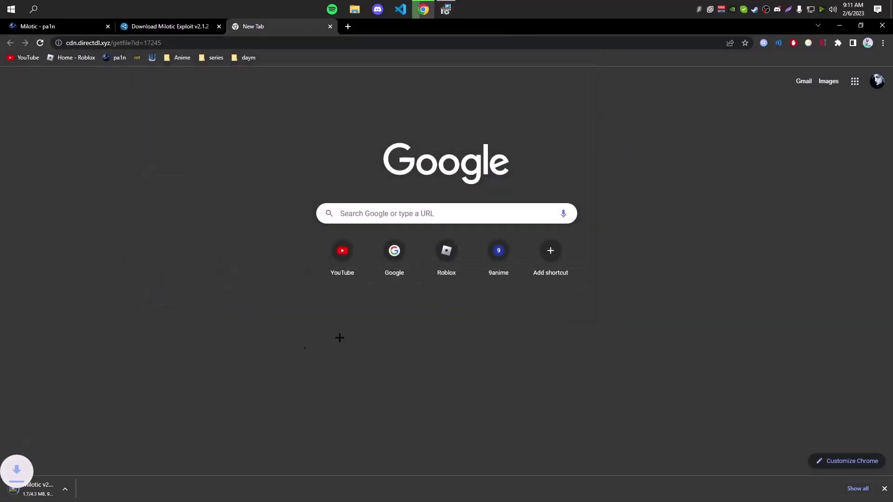
Show the Milotic v2.1.2 zip in Downloads and extract it there
{"action": "left_click", "coordinate": [355, 9]}
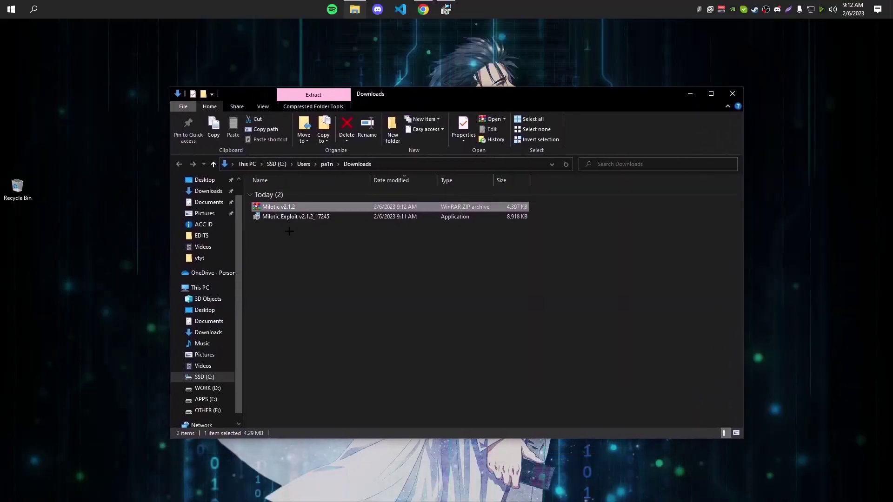
{"action": "left_click_drag", "start_coordinate": [279, 206], "coordinate": [288, 203]}
{"action": "left_click_drag", "start_coordinate": [419, 94], "coordinate": [602, 91]}
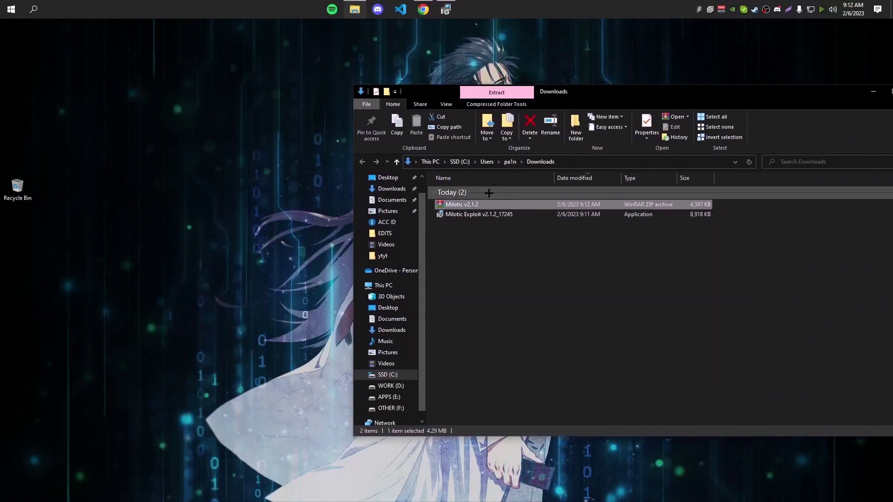
{"action": "right_click", "coordinate": [464, 204]}
{"action": "left_click", "coordinate": [508, 254]}
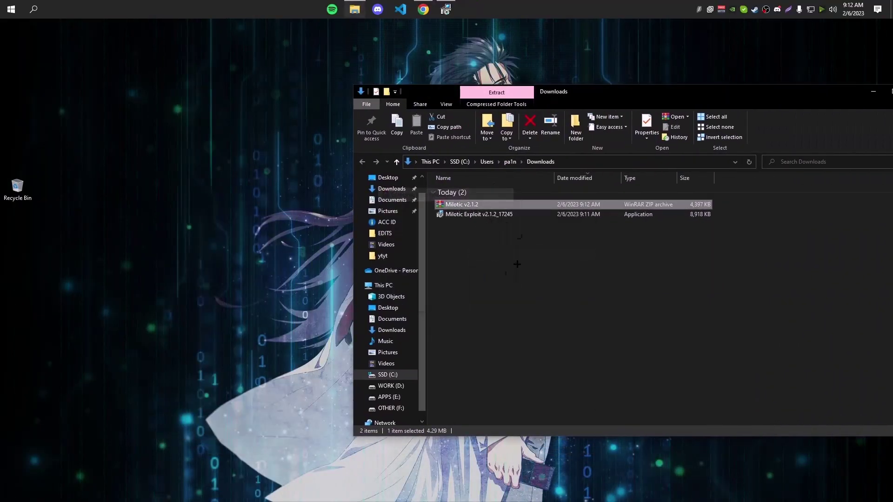
Drag the extracted Milotic v2.1.2 folder onto the desktop and close Explorer
{"action": "left_click_drag", "start_coordinate": [461, 238], "coordinate": [265, 147]}
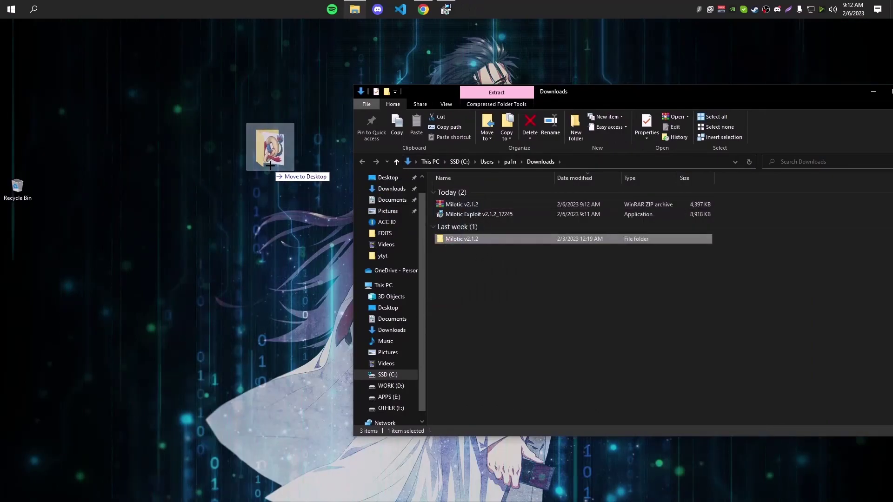
{"action": "left_click_drag", "start_coordinate": [565, 92], "coordinate": [300, 147]}
{"action": "left_click", "coordinate": [845, 108]}
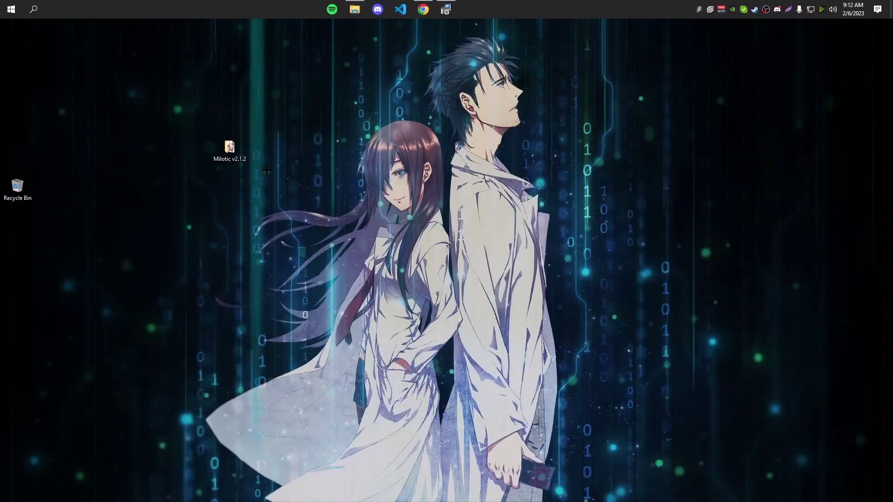
{"action": "left_click", "coordinate": [229, 150]}
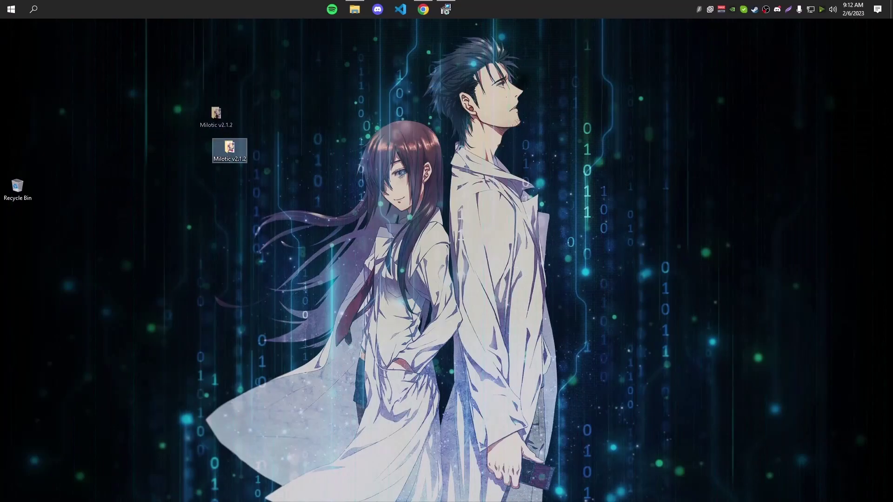
{"action": "mouse_move", "coordinate": [229, 151]}
{"action": "left_mouse_down"}
{"action": "mouse_move", "coordinate": [195, 150]}
{"action": "mouse_move", "coordinate": [230, 150]}
{"action": "left_mouse_up"}
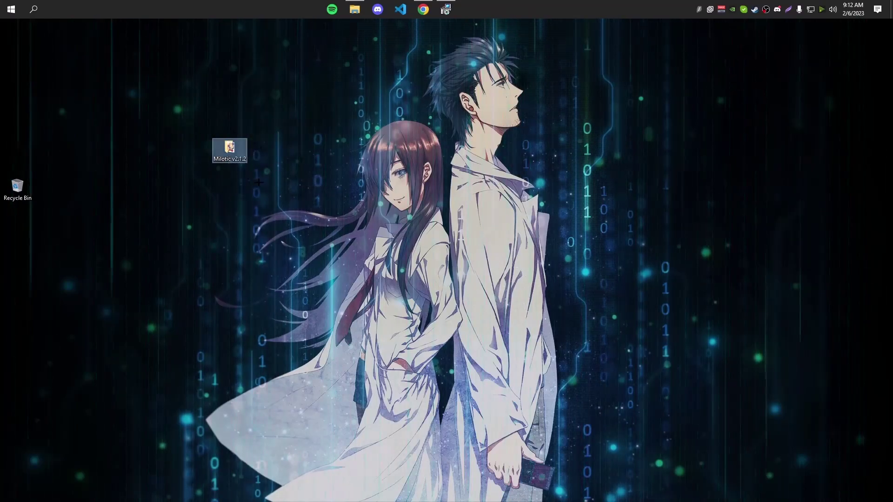
Add the Desktop\Milotic v2.1.2 folder as an exclusion in Virus & threat protection settings
{"action": "key", "text": "super"}
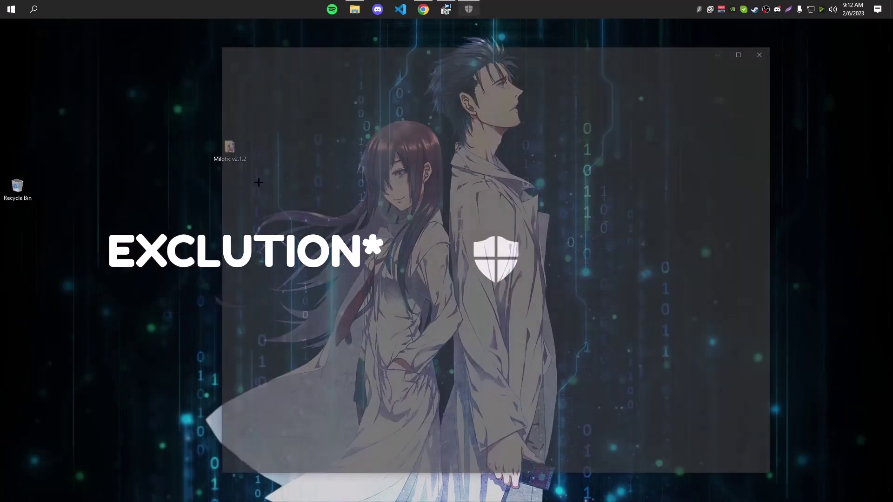
{"action": "type", "text": "virus"}
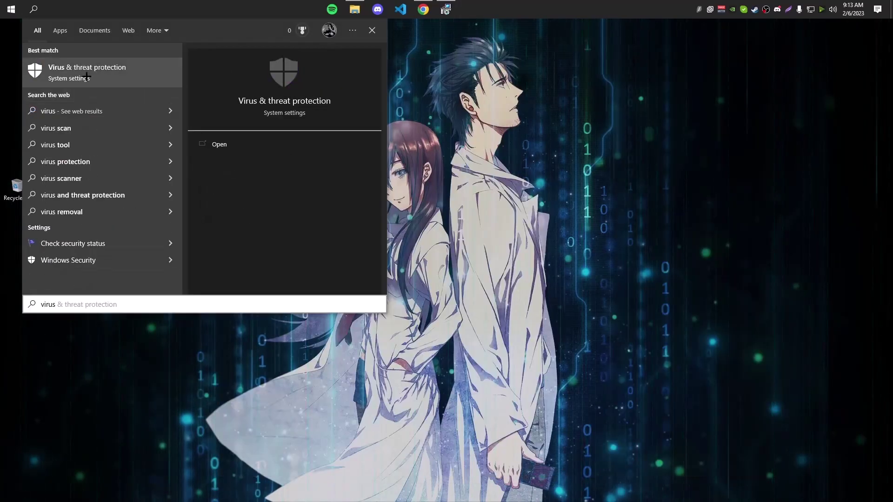
{"action": "key", "text": "Return"}
{"action": "scroll", "coordinate": [502, 280], "scroll_direction": "down", "scroll_amount": 3}
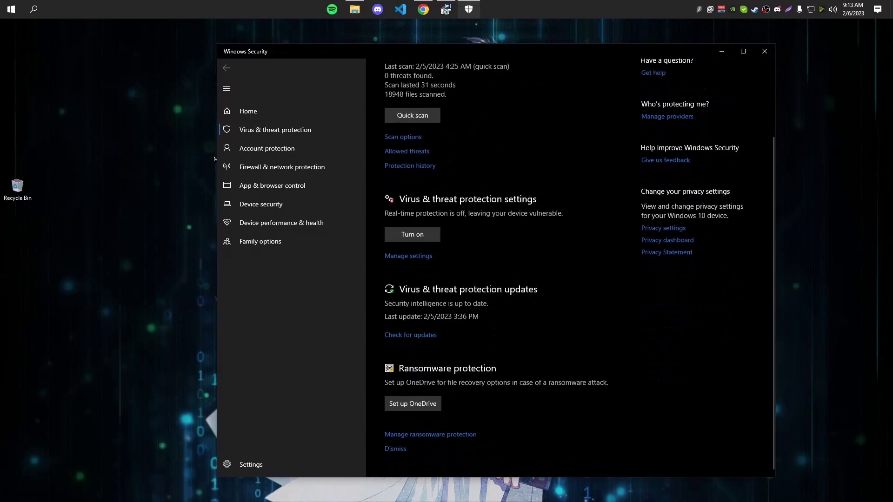
{"action": "left_click", "coordinate": [408, 255]}
{"action": "scroll", "coordinate": [502, 279], "scroll_direction": "down", "scroll_amount": 5}
{"action": "scroll", "coordinate": [502, 279], "scroll_direction": "down", "scroll_amount": 5}
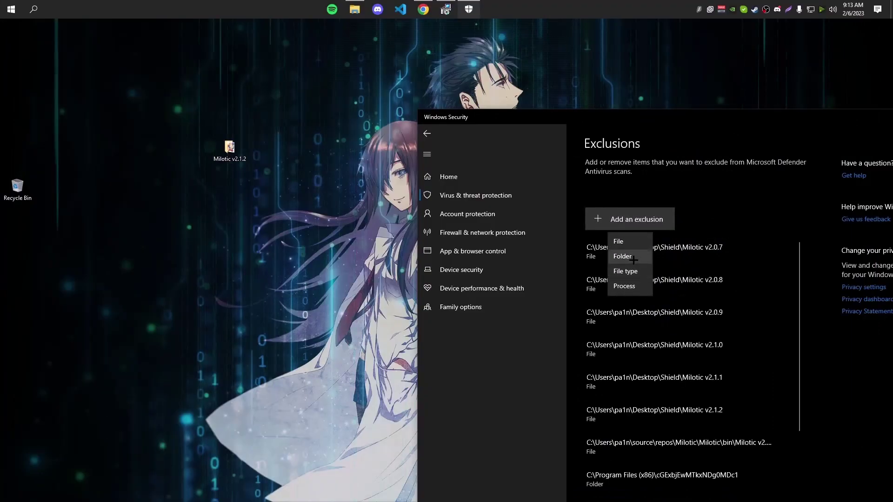
{"action": "left_click", "coordinate": [623, 256]}
{"action": "left_click", "coordinate": [456, 181]}
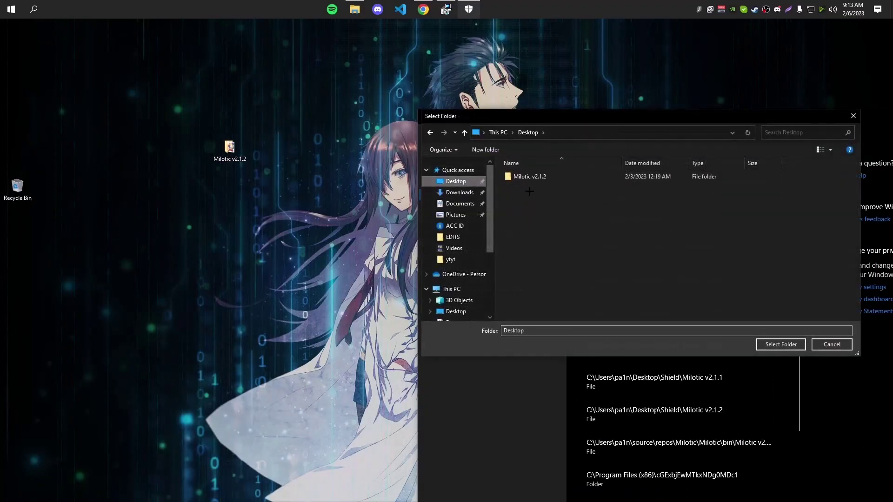
{"action": "left_click", "coordinate": [529, 176]}
{"action": "left_click", "coordinate": [780, 344]}
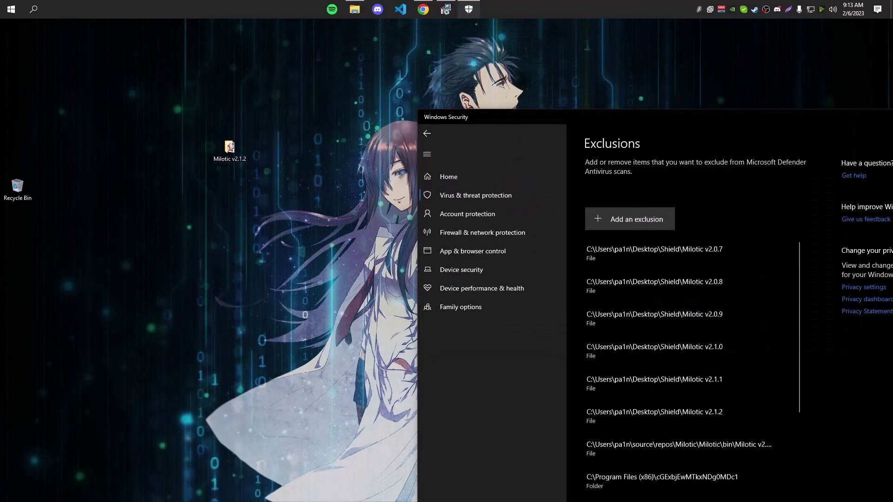
{"action": "left_click_drag", "start_coordinate": [827, 116], "coordinate": [621, 131]}
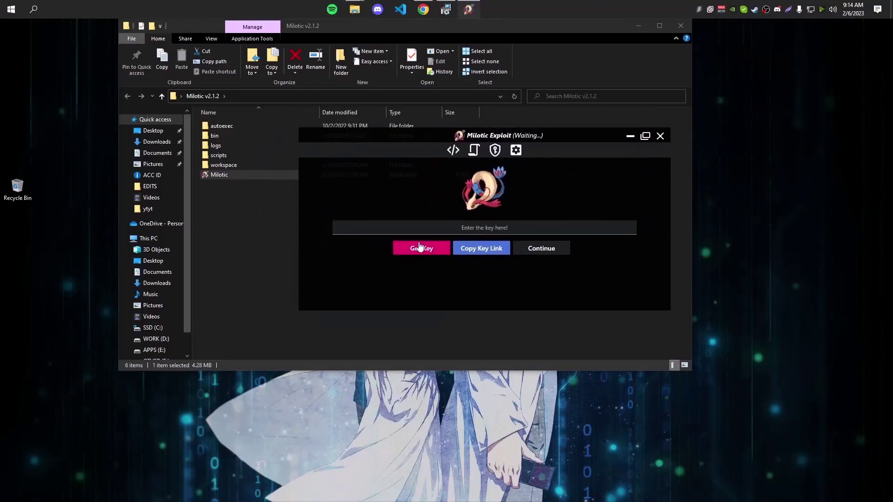
Open the Milotic key website and choose the 6-hour No Linkvertise key
{"action": "left_click_drag", "start_coordinate": [417, 146], "coordinate": [416, 145]}
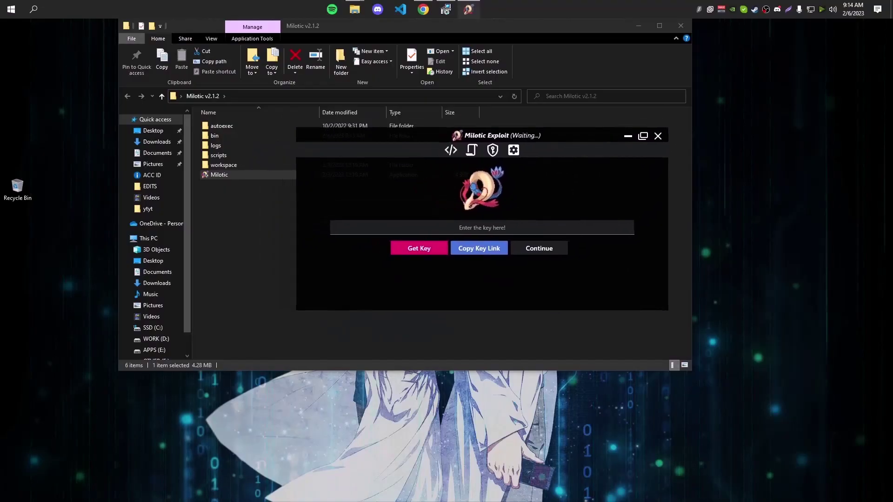
{"action": "left_click", "coordinate": [419, 249]}
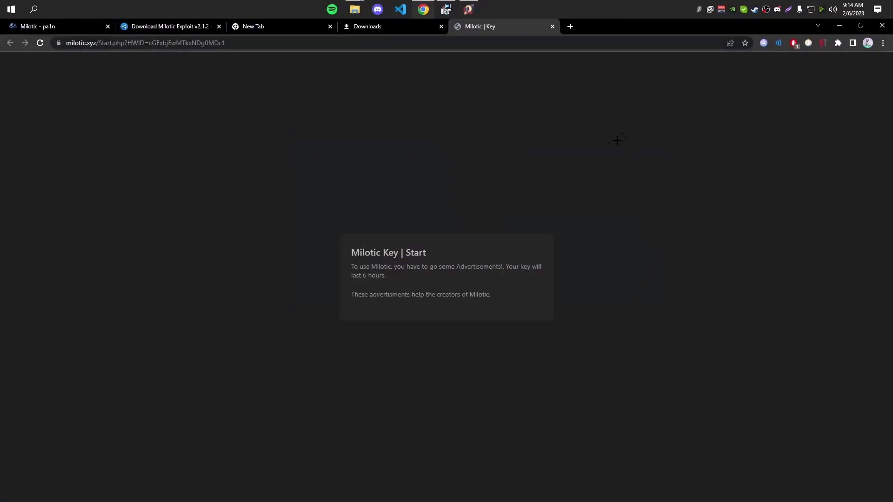
{"action": "left_click", "coordinate": [431, 286]}
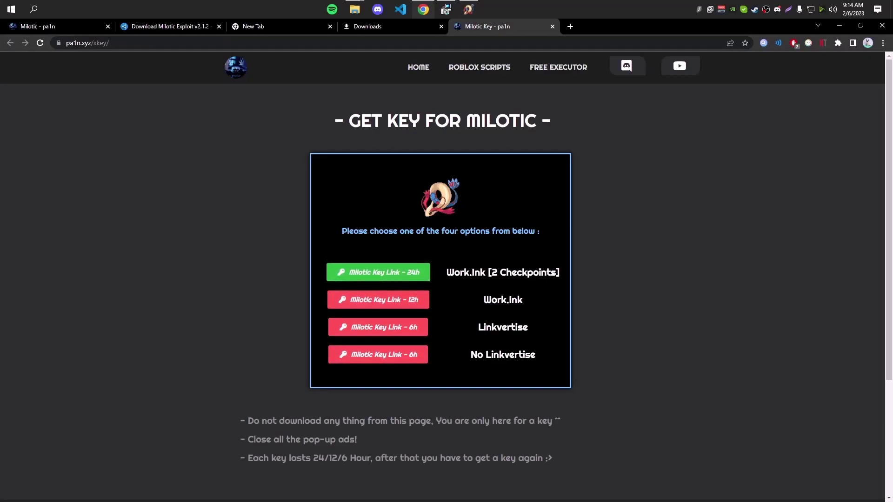
{"action": "left_click", "coordinate": [413, 360]}
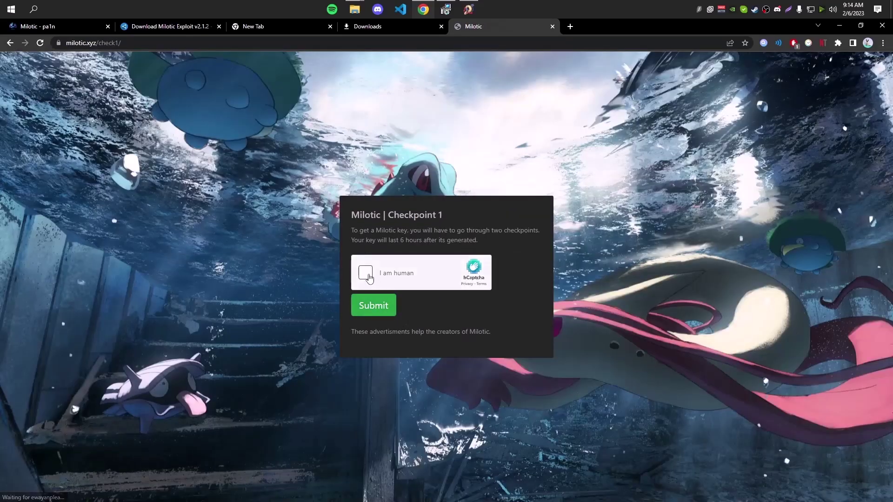
Pass the human verification, copy the generated key and submit it in Milotic
{"action": "left_click", "coordinate": [366, 271]}
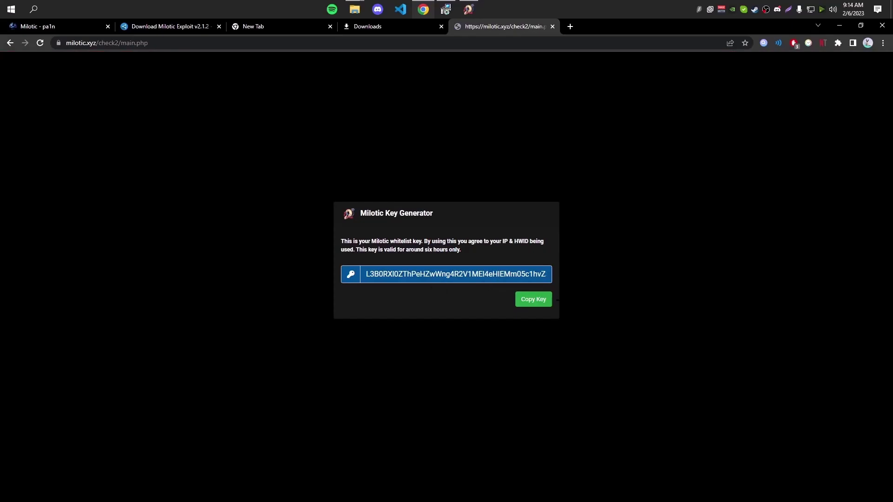
{"action": "left_click", "coordinate": [533, 299]}
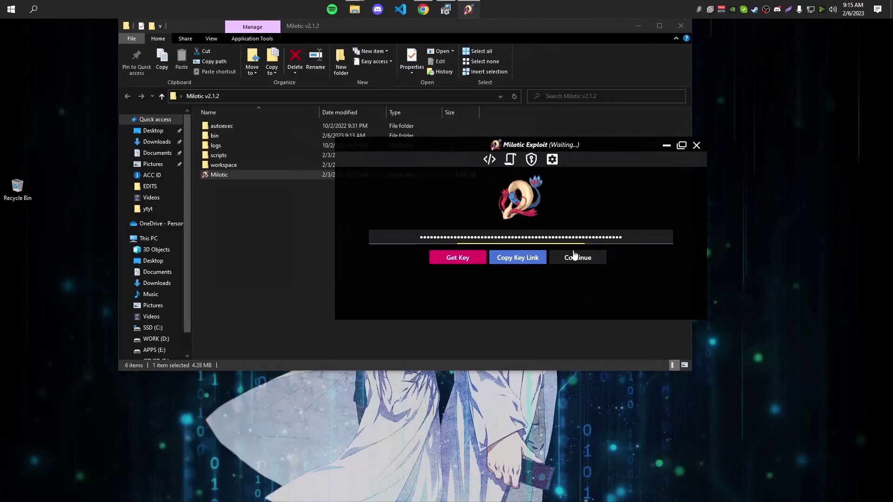
{"action": "left_click", "coordinate": [576, 258]}
{"action": "left_click_drag", "start_coordinate": [559, 145], "coordinate": [574, 148]}
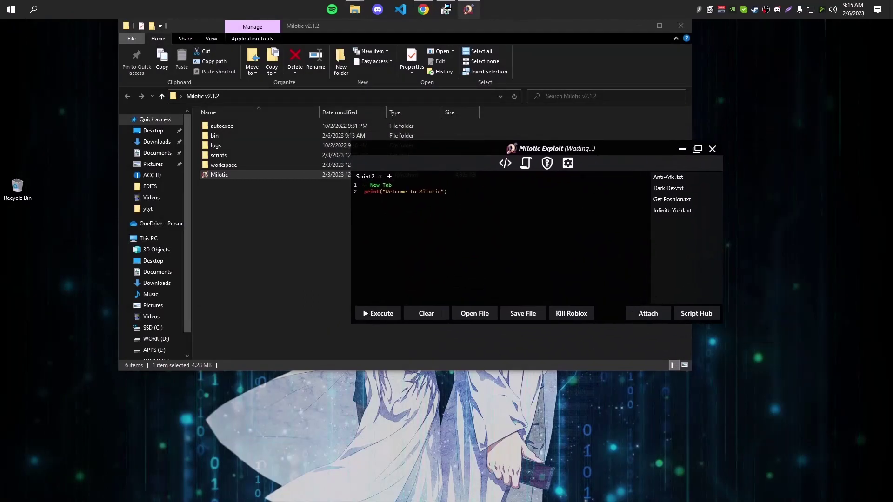